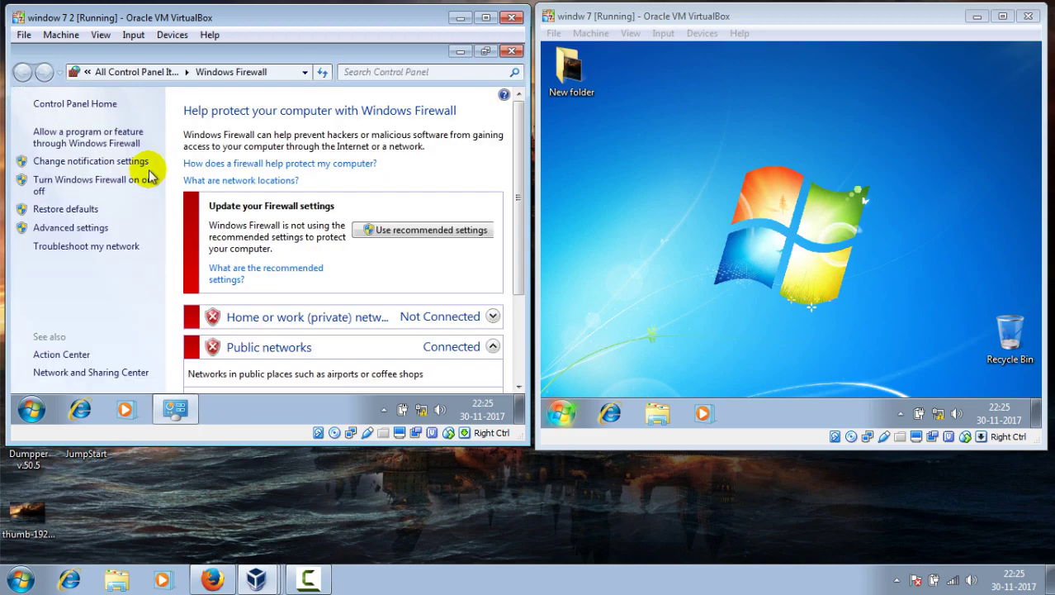
Check that Windows Firewall is turned off for private and public networks on the window 7 2 machine, and close it.
{"action": "left_click", "coordinate": [73, 185]}
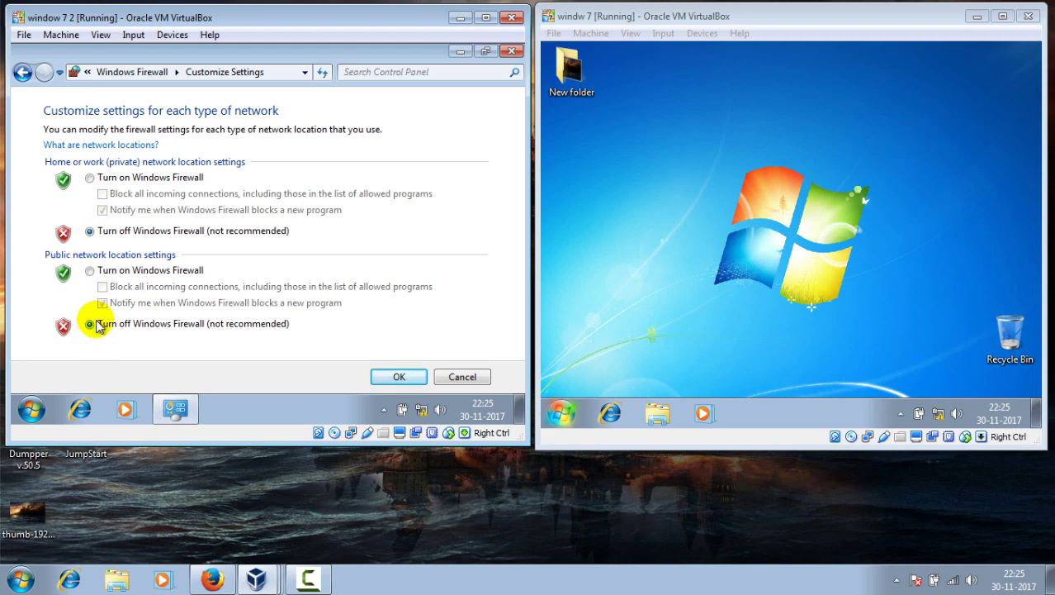
{"action": "left_click", "coordinate": [399, 377]}
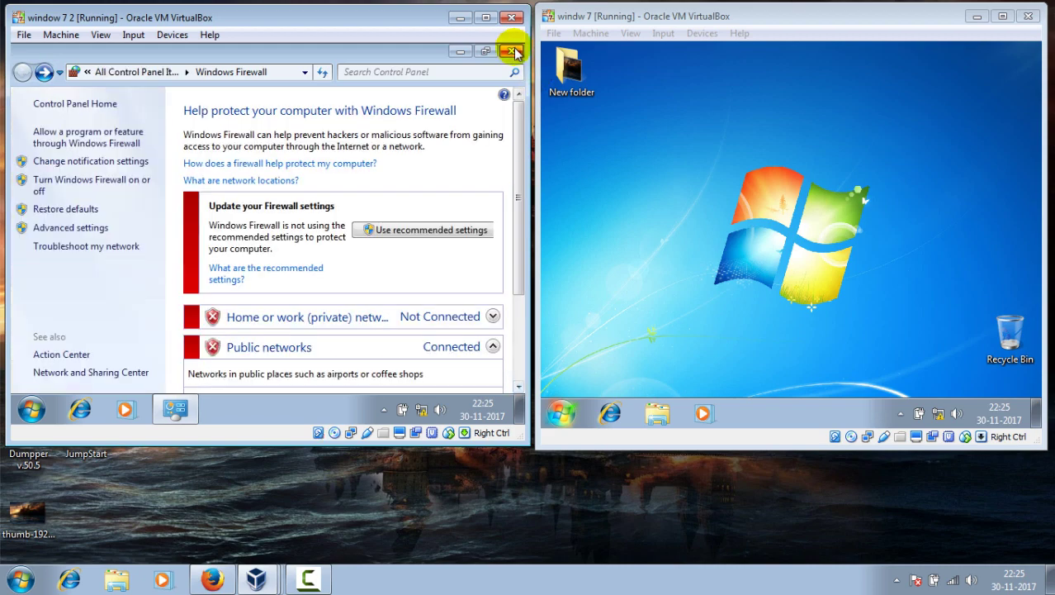
{"action": "left_click", "coordinate": [512, 51]}
Open a command prompt on the window 7 2 machine and run ipconfig to check its IP address.
{"action": "left_click", "coordinate": [32, 410]}
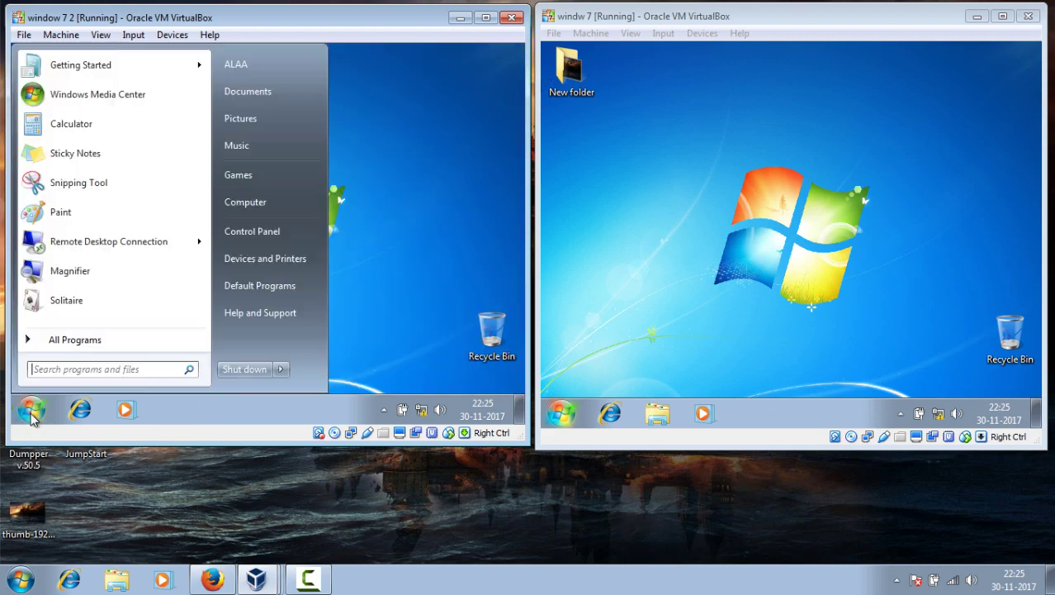
{"action": "left_click", "coordinate": [48, 370]}
{"action": "type", "text": "cmd"}
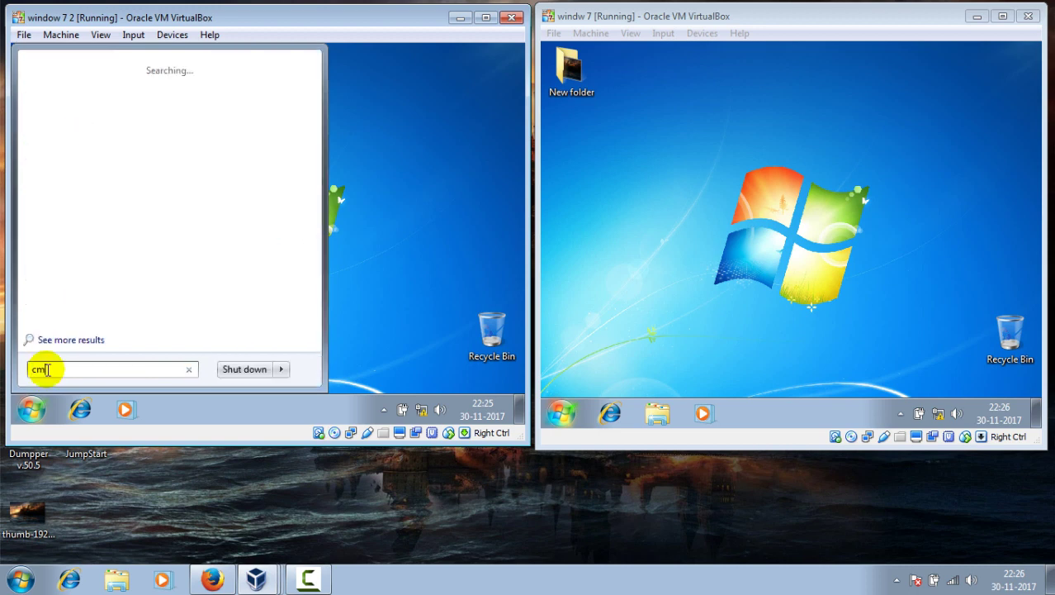
{"action": "key", "text": "Return"}
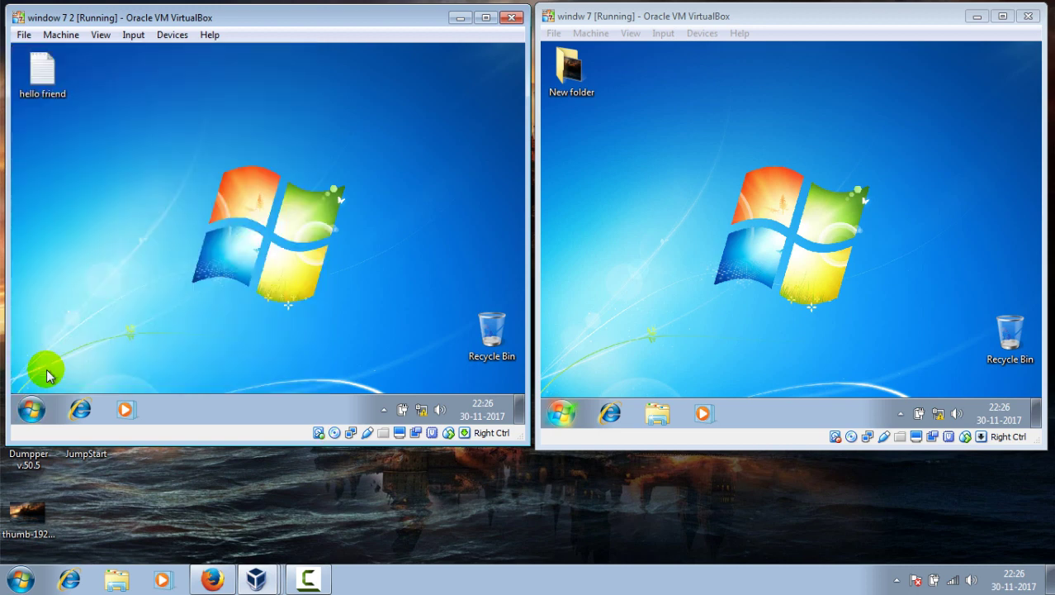
{"action": "type", "text": "i"}
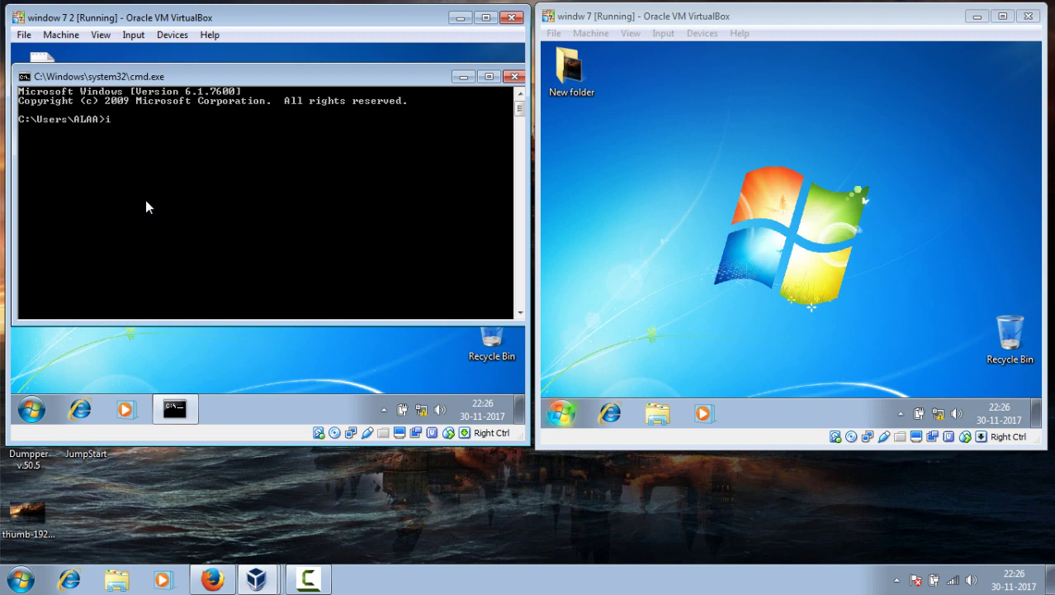
{"action": "type", "text": "pconfig"}
{"action": "key", "text": "Return"}
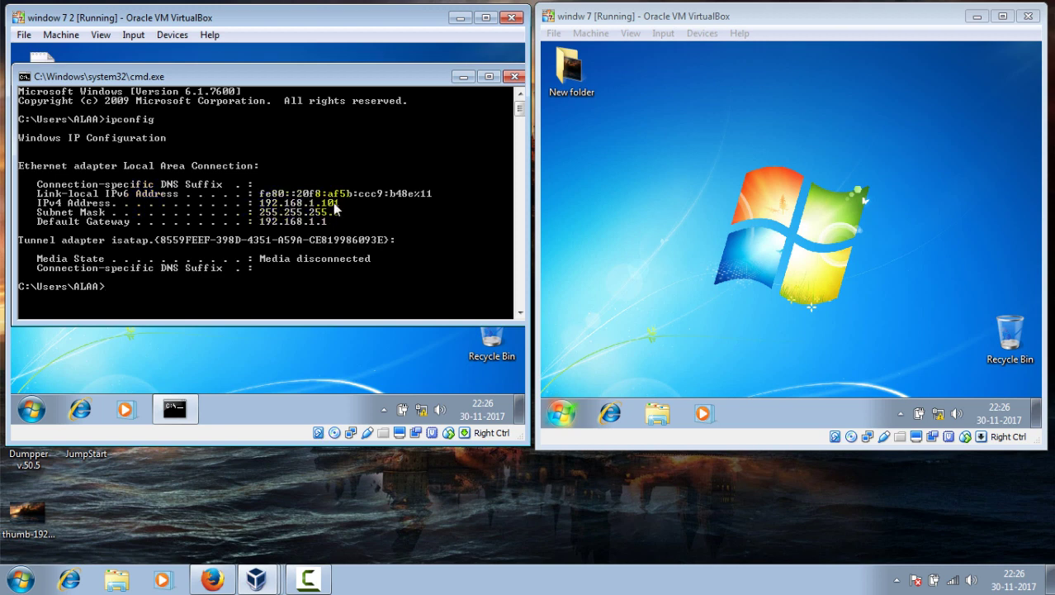
Check that Windows Firewall is turned off for private and public networks on the windw 7 machine, and close it.
{"action": "left_click", "coordinate": [561, 410]}
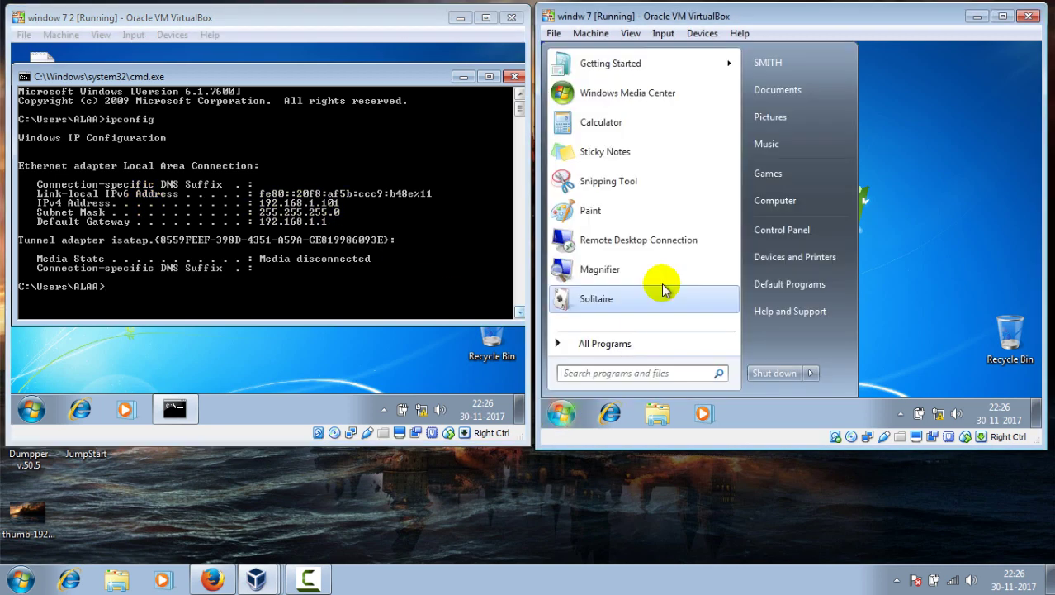
{"action": "left_click", "coordinate": [608, 375]}
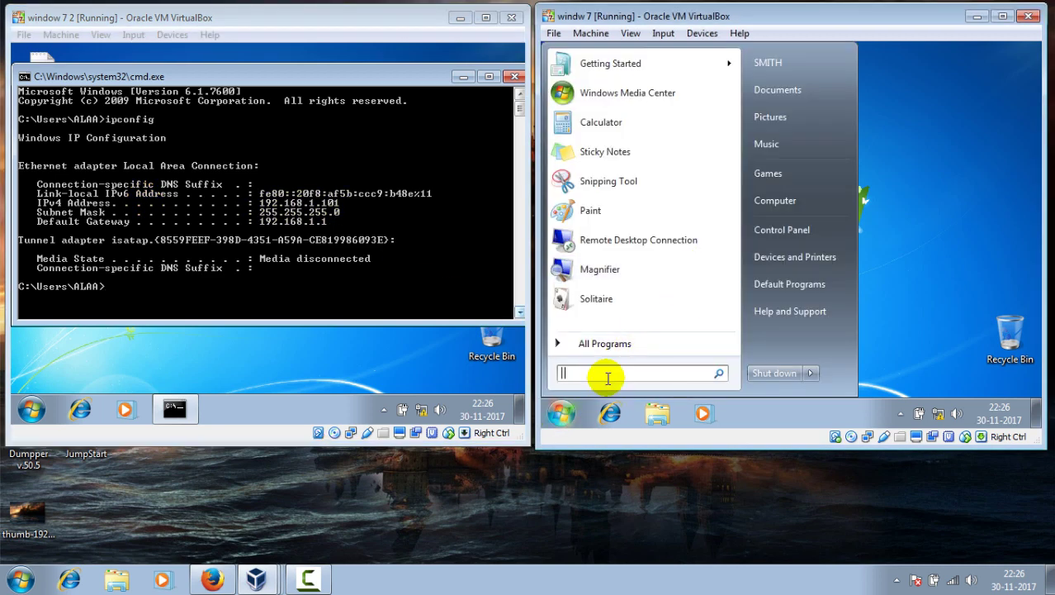
{"action": "type", "text": "fire"}
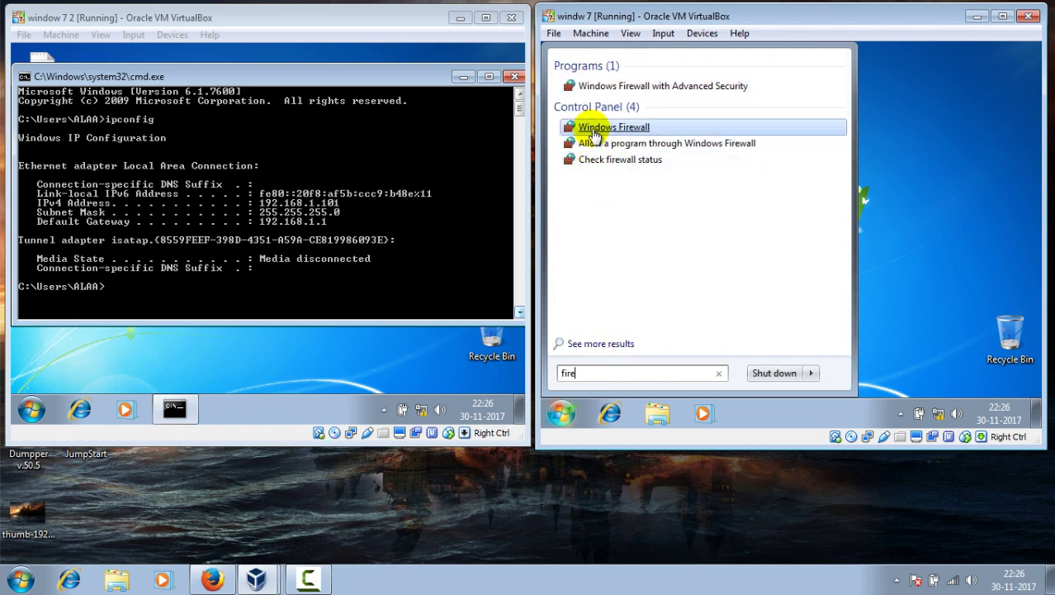
{"action": "left_click", "coordinate": [595, 128]}
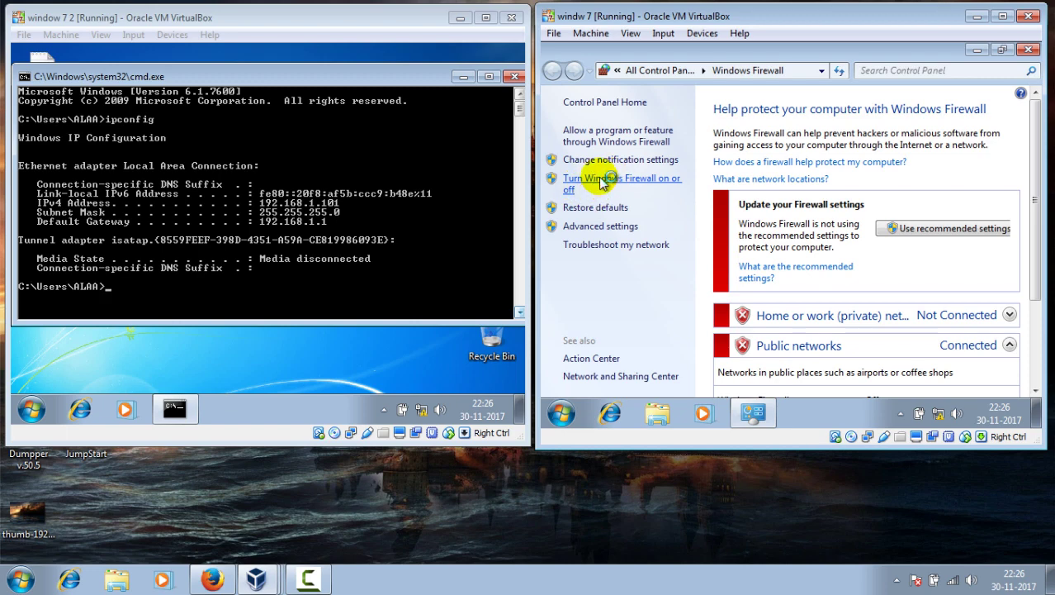
{"action": "left_click", "coordinate": [601, 180]}
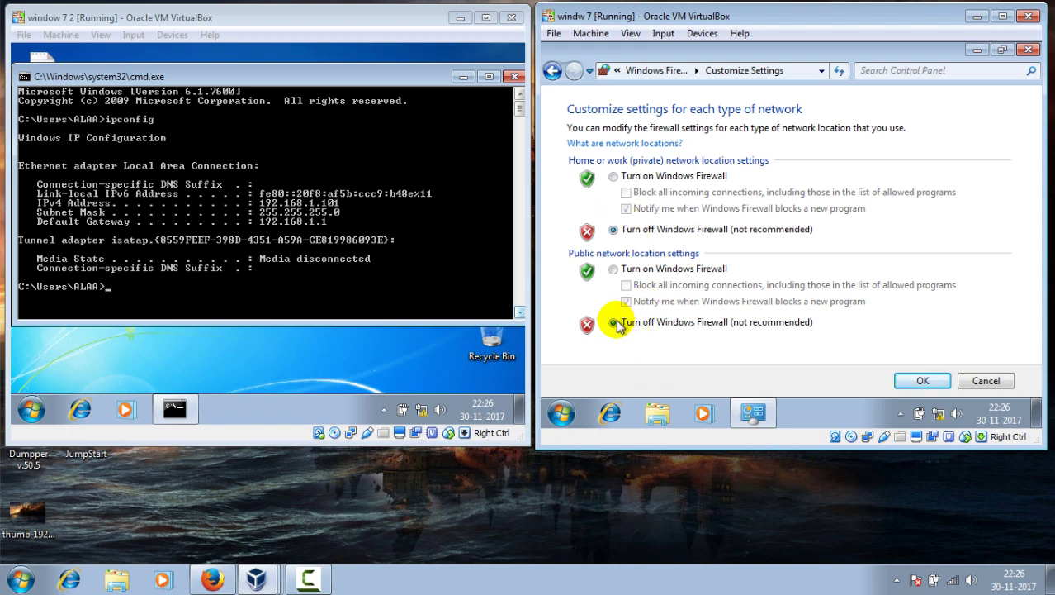
{"action": "left_click", "coordinate": [923, 380]}
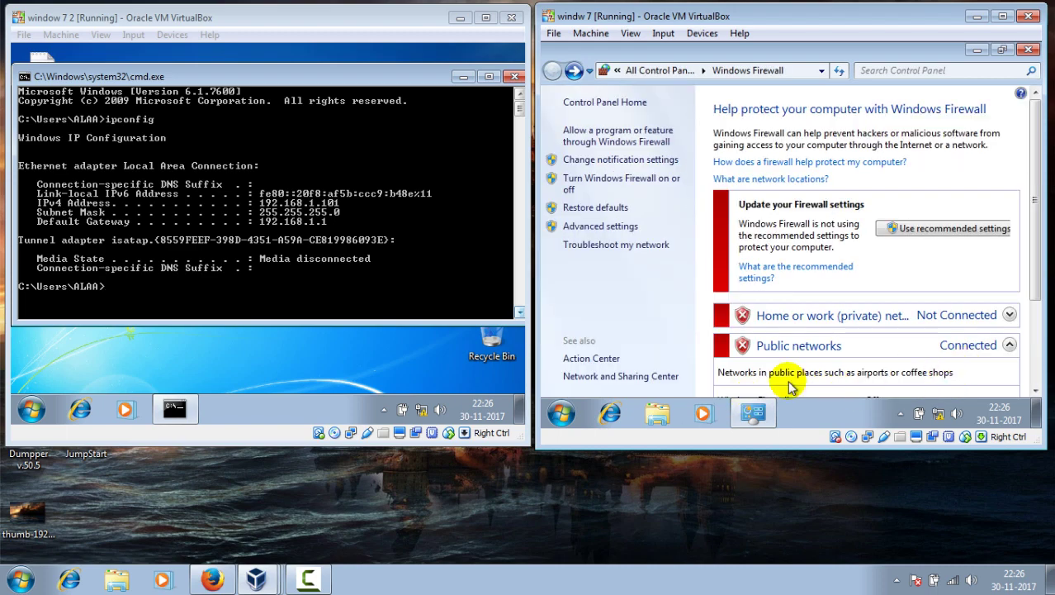
{"action": "left_click", "coordinate": [1029, 49]}
Open a command prompt on the windw 7 machine and run ipconfig to check its IP address.
{"action": "left_click", "coordinate": [562, 413]}
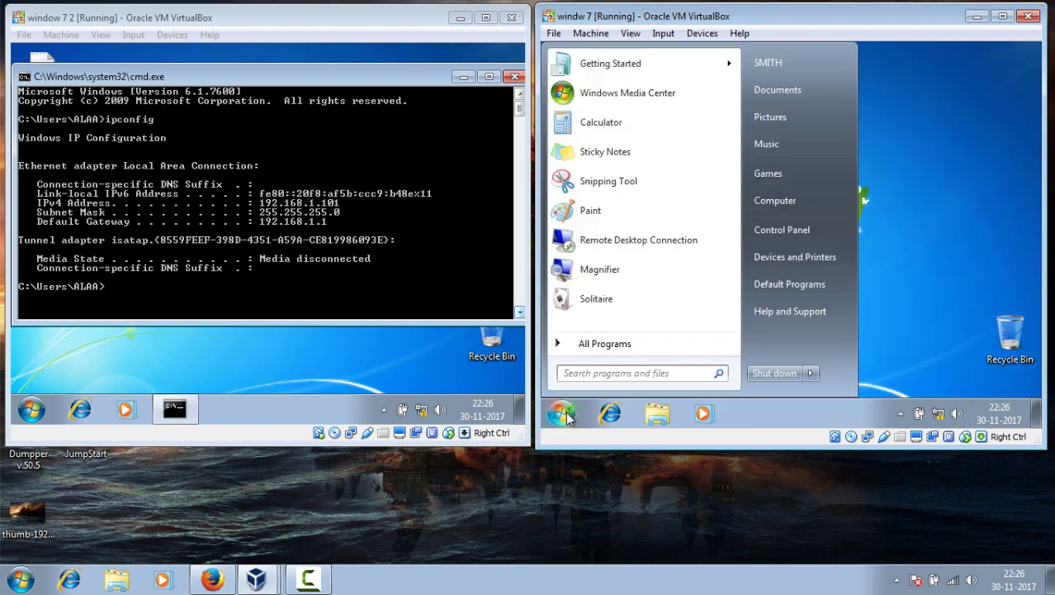
{"action": "left_click", "coordinate": [584, 374]}
{"action": "type", "text": "cmd"}
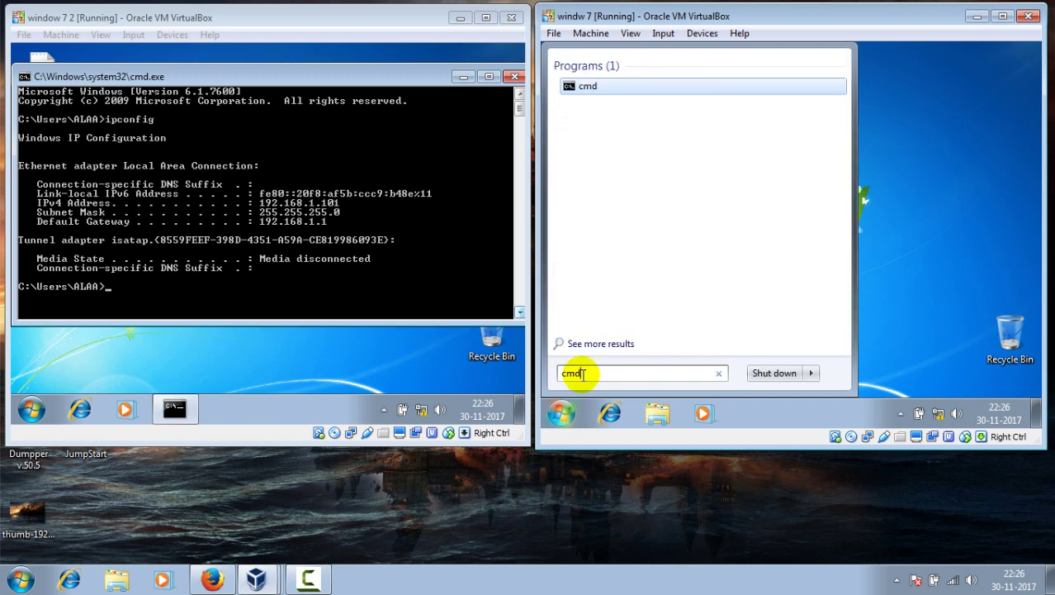
{"action": "key", "text": "Return"}
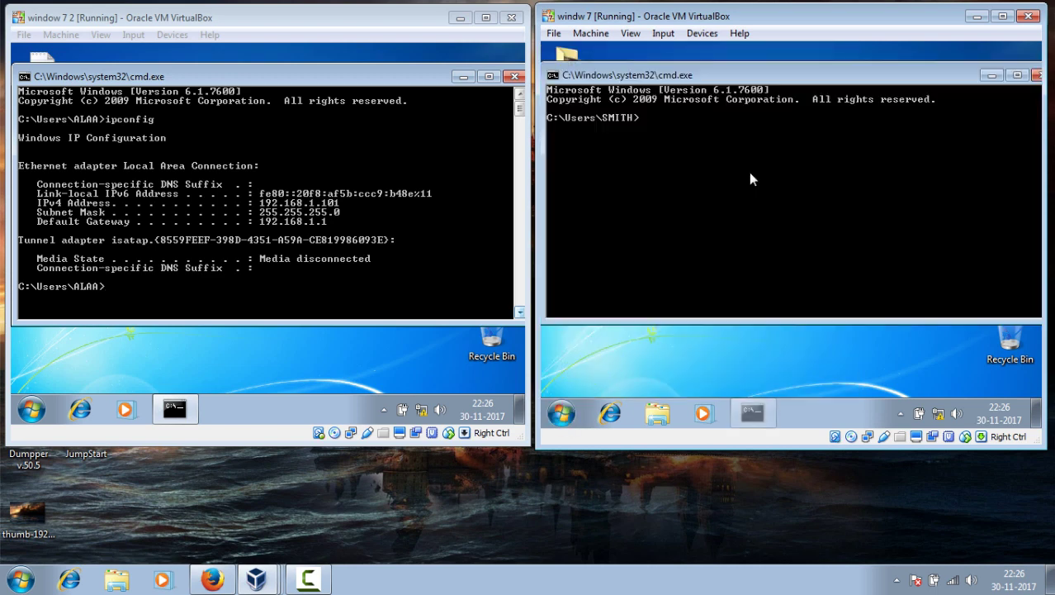
{"action": "type", "text": "ip"}
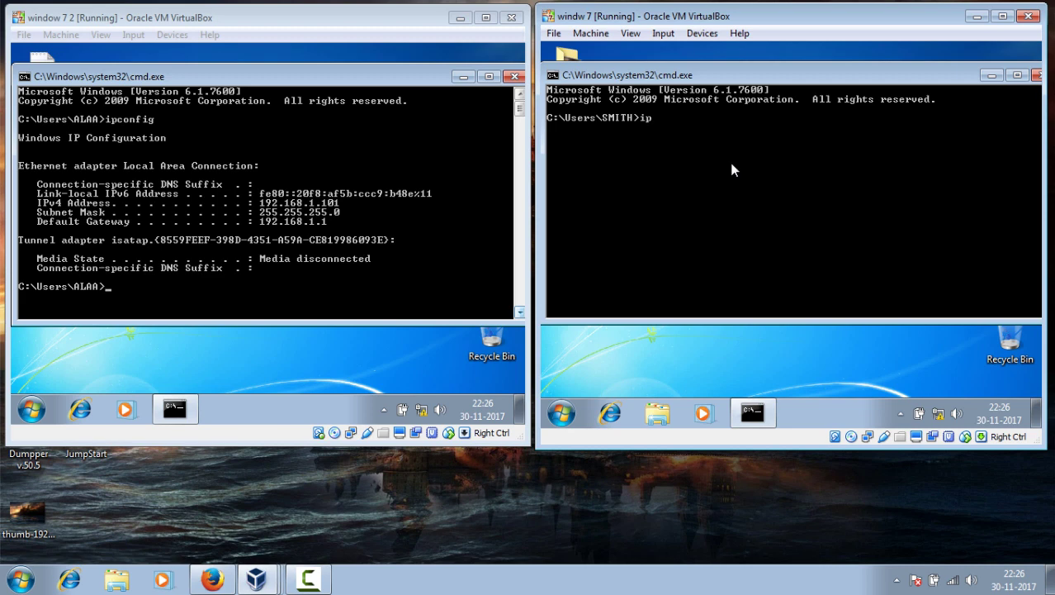
{"action": "type", "text": "config"}
{"action": "key", "text": "Return"}
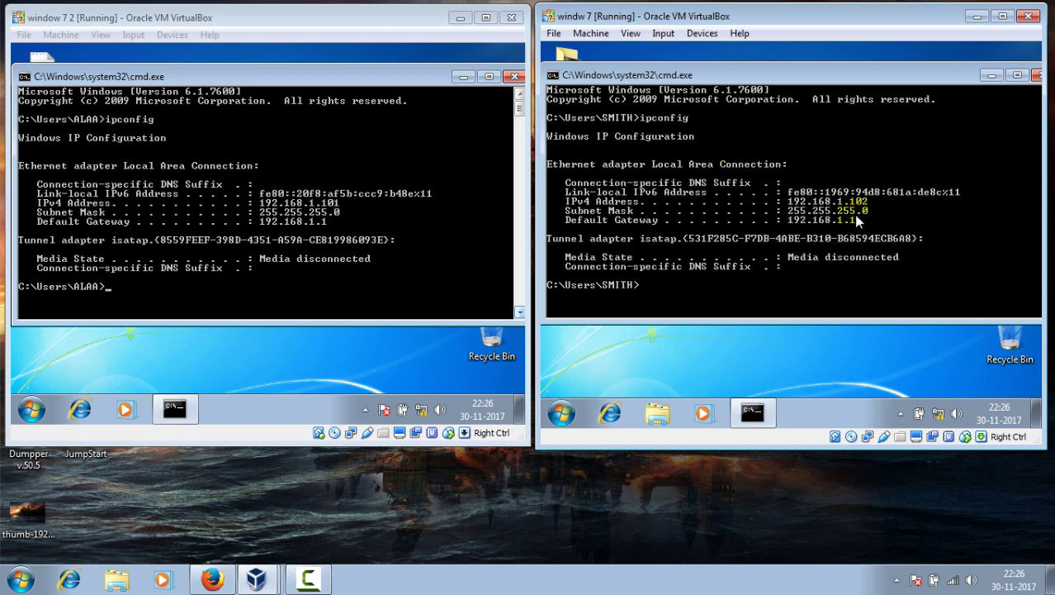
Check the Adapter 1 attachment and network name in both virtual machines' network settings, and close both settings windows.
{"action": "left_click", "coordinate": [702, 33]}
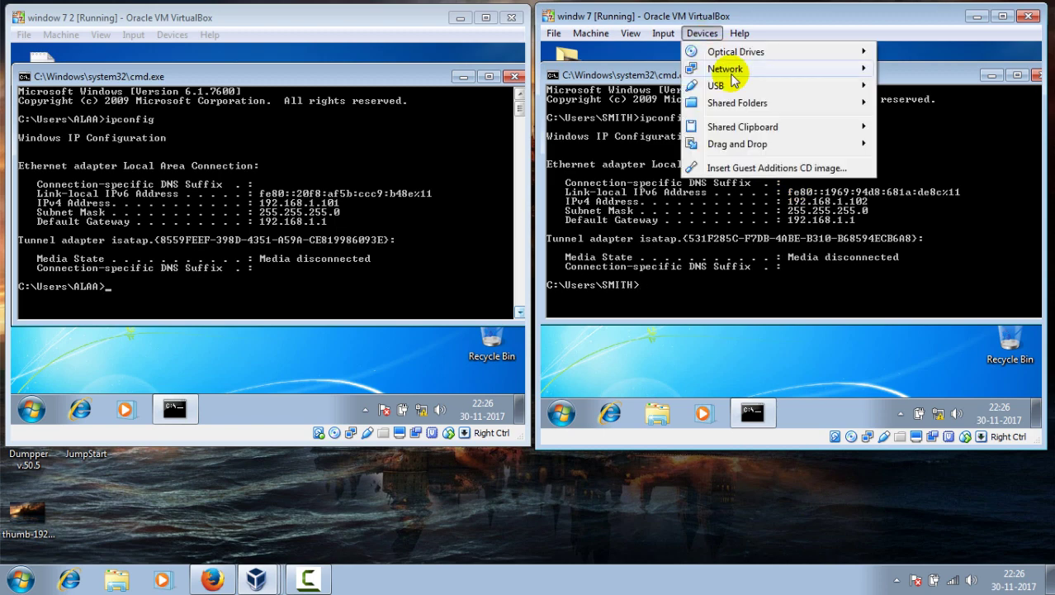
{"action": "mouse_move", "coordinate": [818, 74]}
{"action": "left_click", "coordinate": [933, 71]}
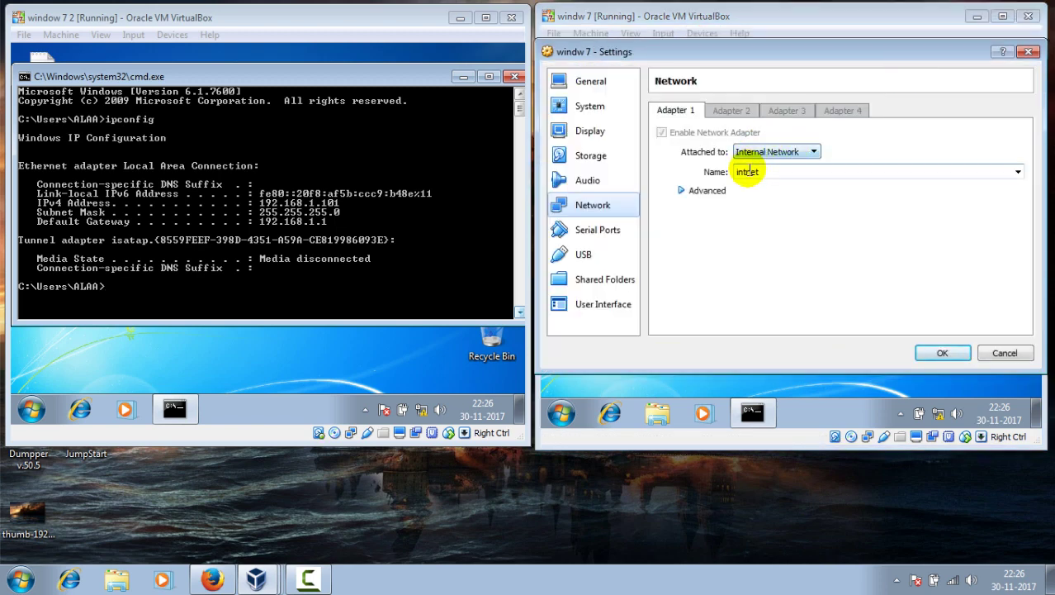
{"action": "left_click", "coordinate": [172, 35]}
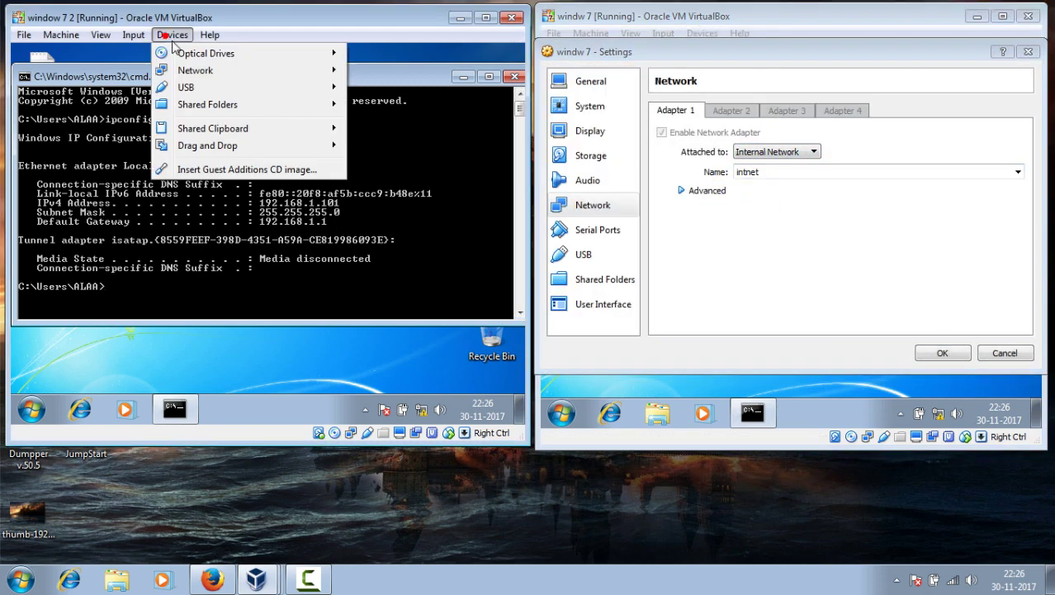
{"action": "mouse_move", "coordinate": [276, 71]}
{"action": "left_click", "coordinate": [370, 71]}
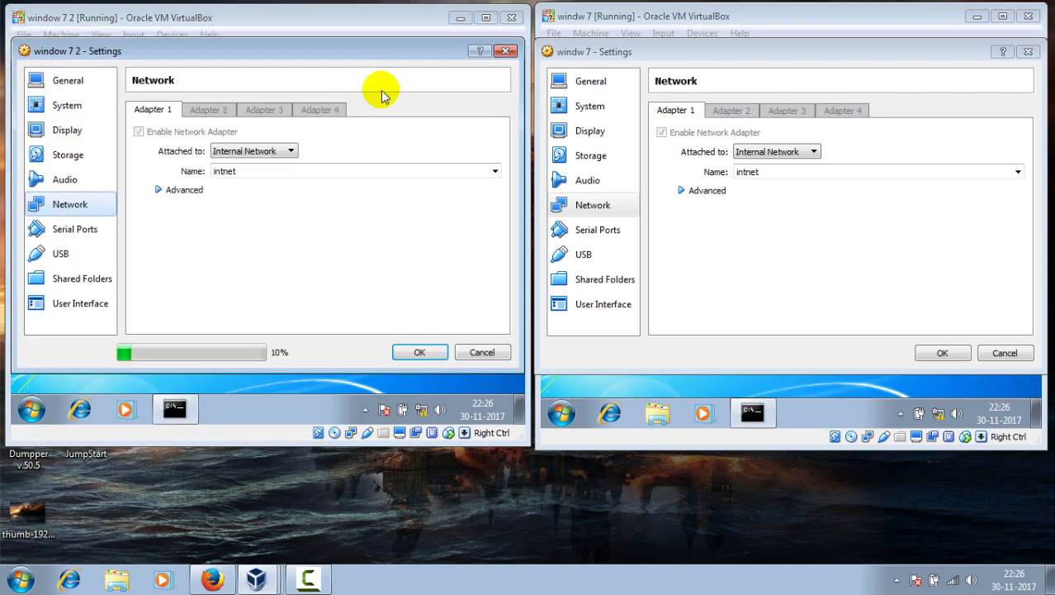
{"action": "left_click", "coordinate": [419, 352]}
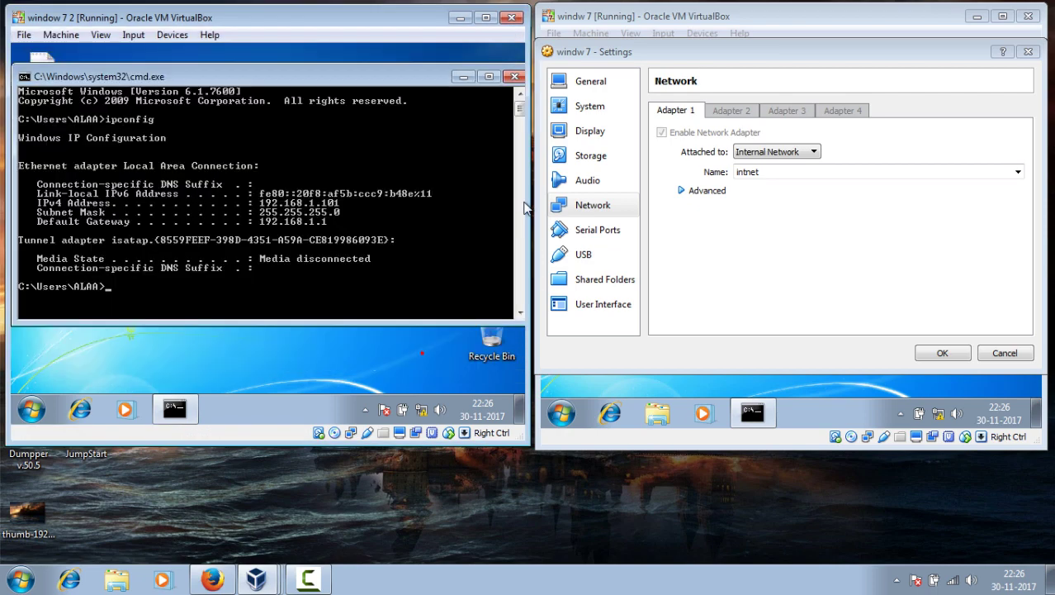
{"action": "left_click", "coordinate": [942, 353]}
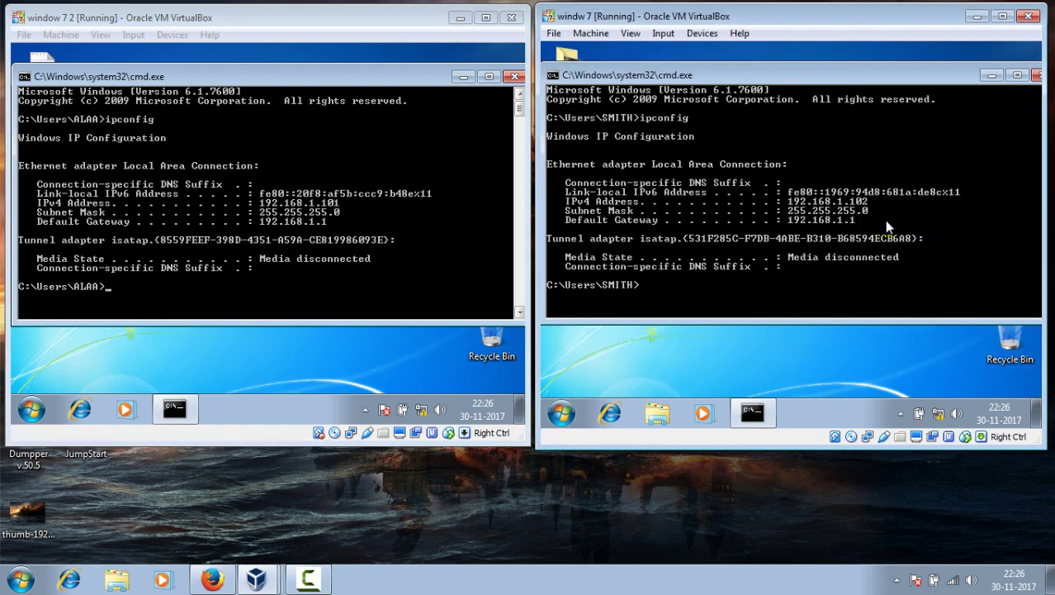
Open the list for turning Windows features on or off from Programs and Features on the window 7 2 machine.
{"action": "left_click", "coordinate": [30, 408]}
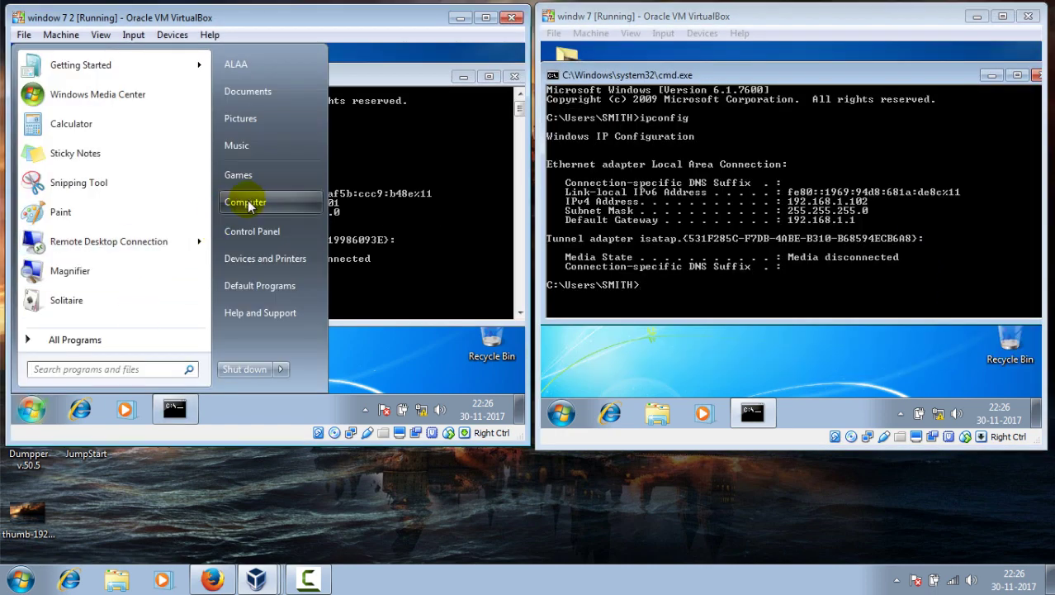
{"action": "left_click", "coordinate": [254, 232]}
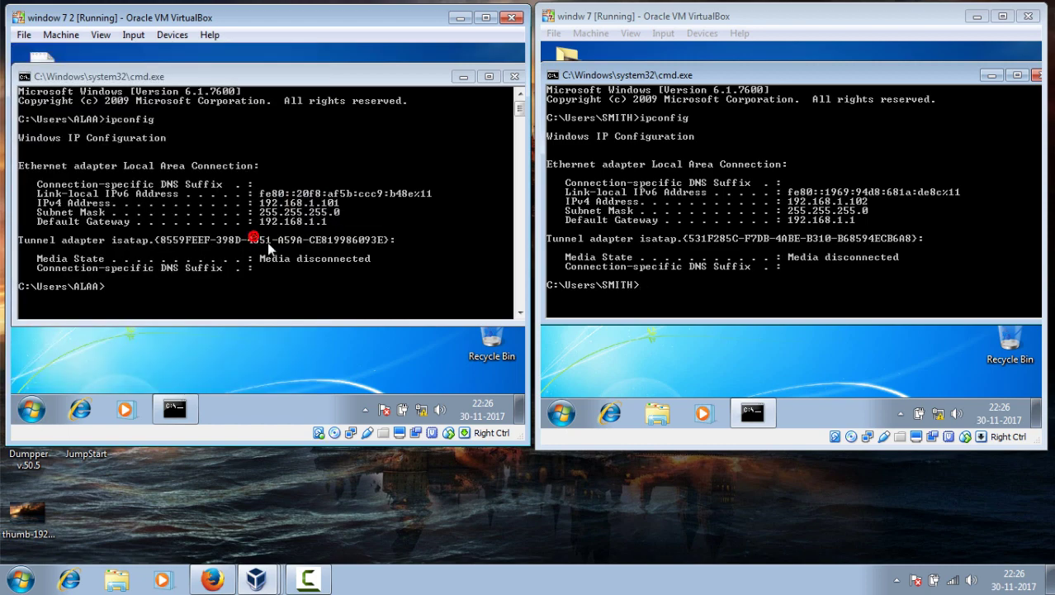
{"action": "left_click", "coordinate": [46, 317]}
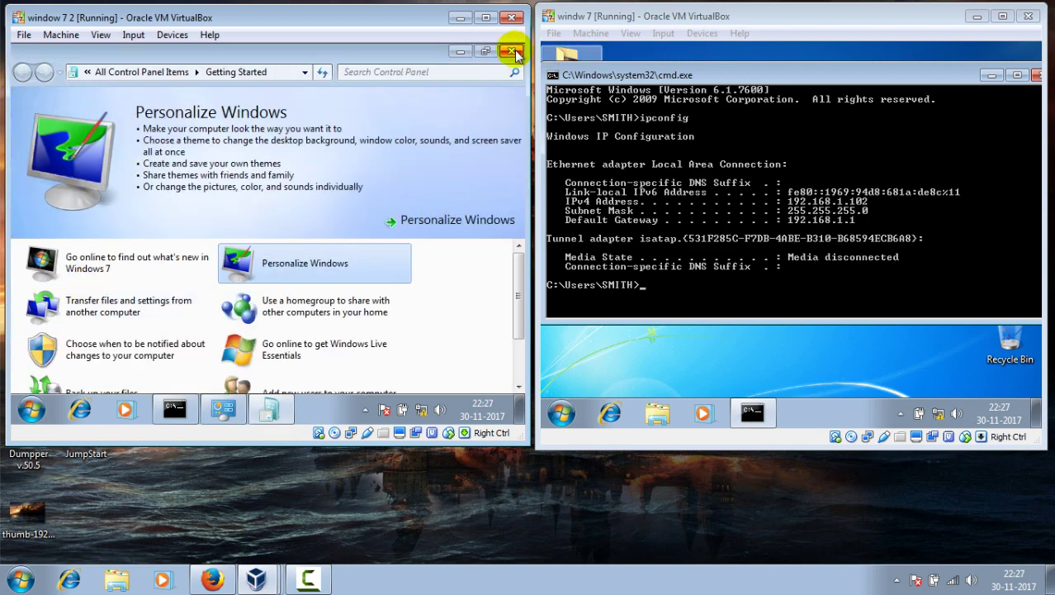
{"action": "key", "text": "alt+Left"}
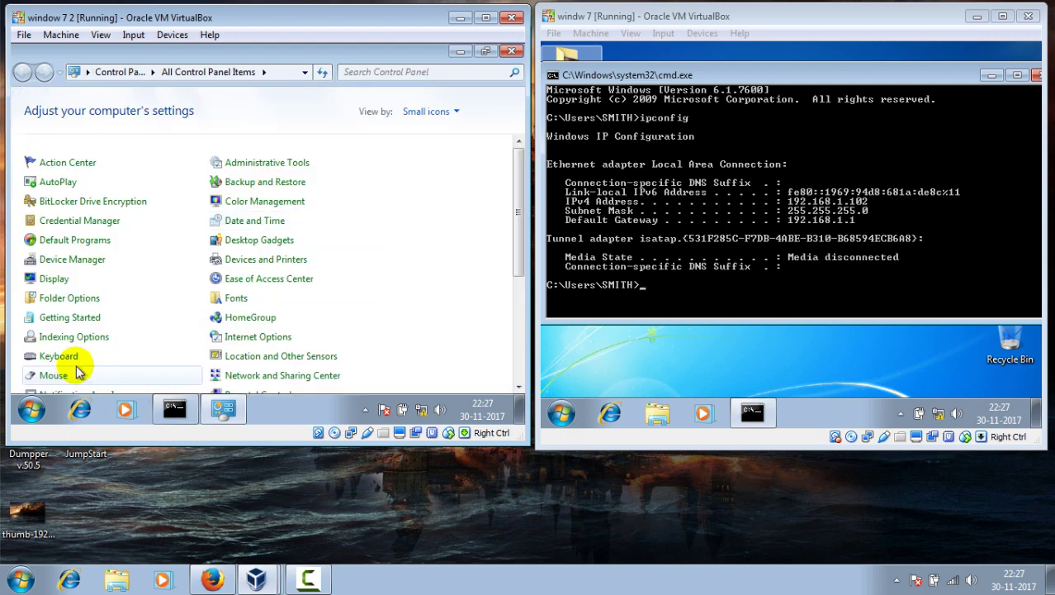
{"action": "scroll", "coordinate": [79, 371], "scroll_direction": "down", "scroll_amount": 2}
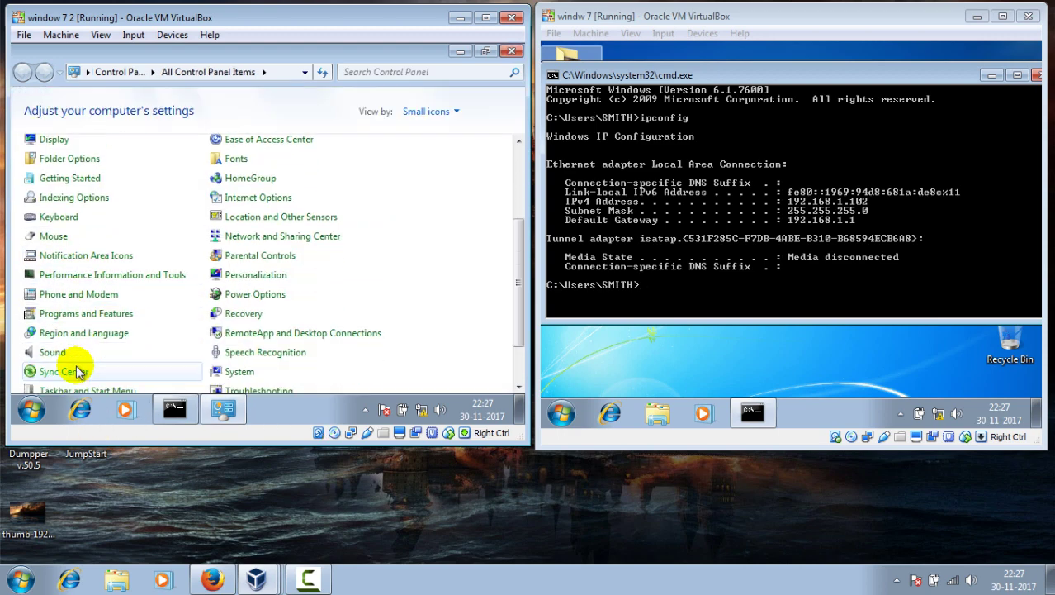
{"action": "left_click", "coordinate": [73, 316]}
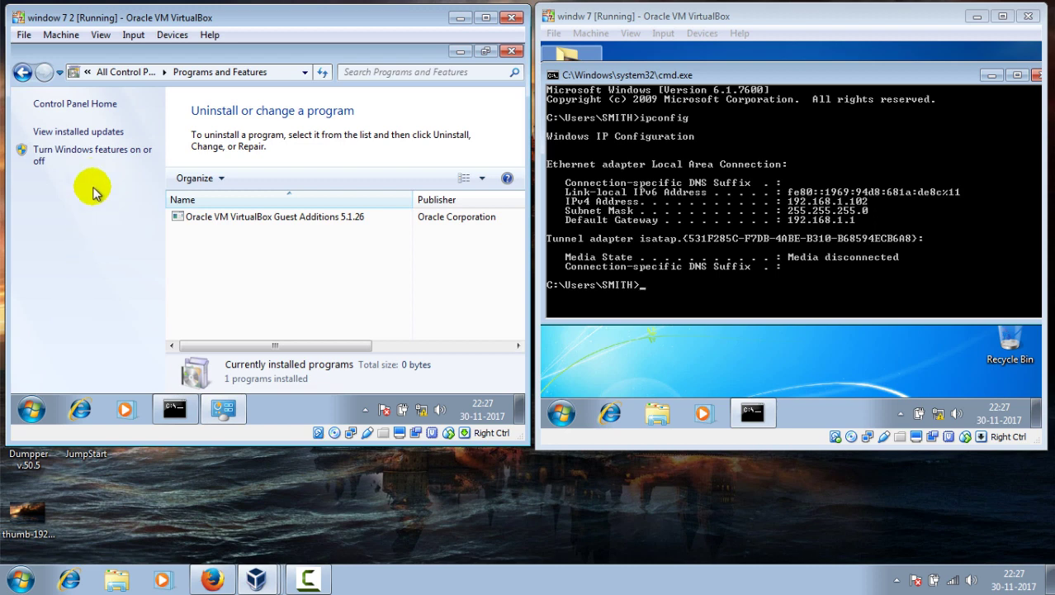
{"action": "left_click", "coordinate": [110, 150]}
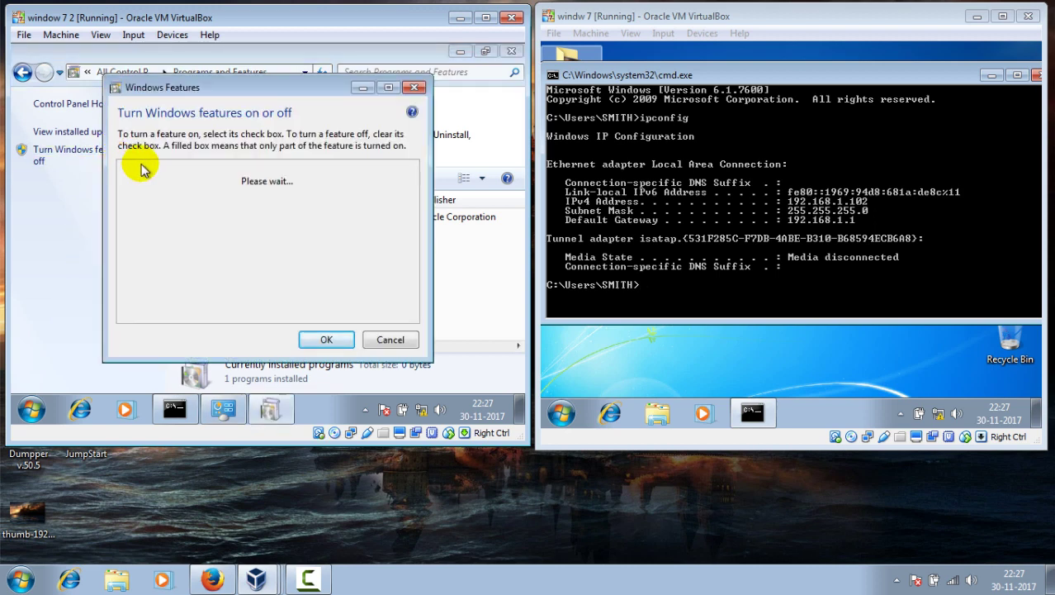
Open Programs and Features from the Control Panel of the windw 7 machine.
{"action": "left_click", "coordinate": [562, 413]}
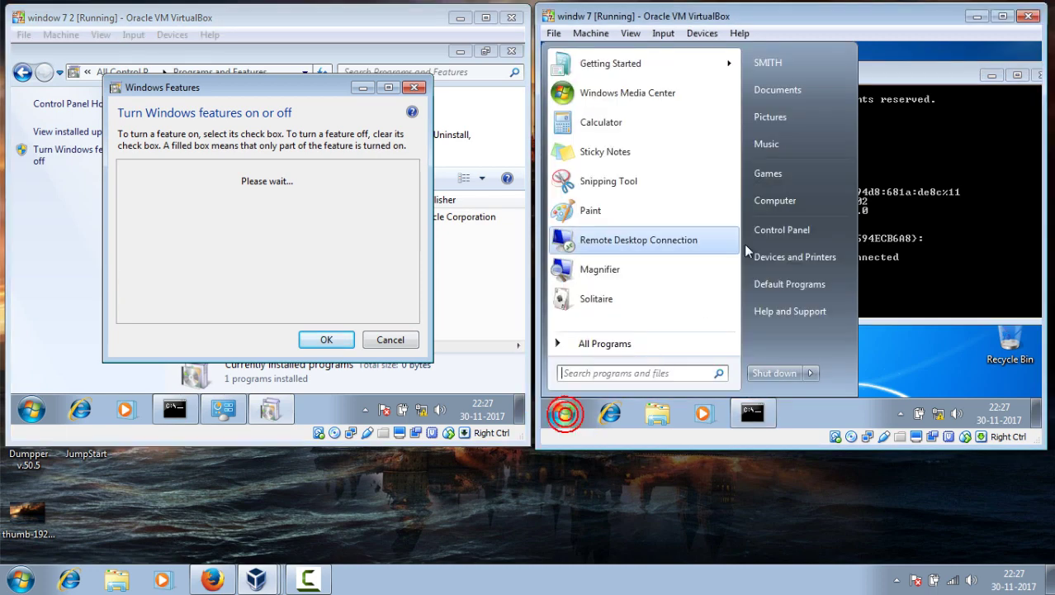
{"action": "left_click", "coordinate": [799, 230]}
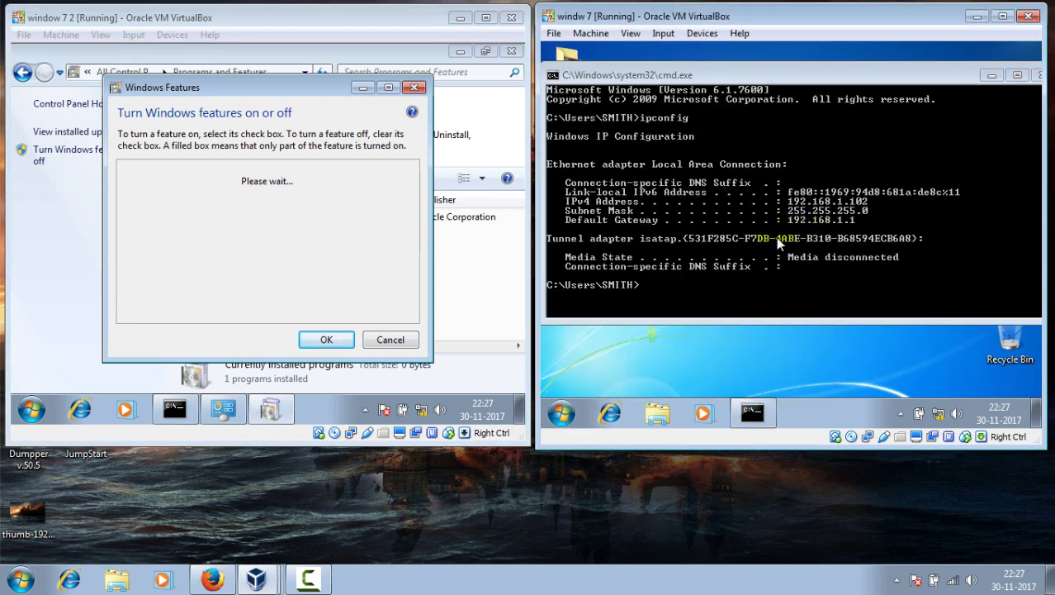
{"action": "scroll", "coordinate": [624, 326], "scroll_direction": "down", "scroll_amount": 3}
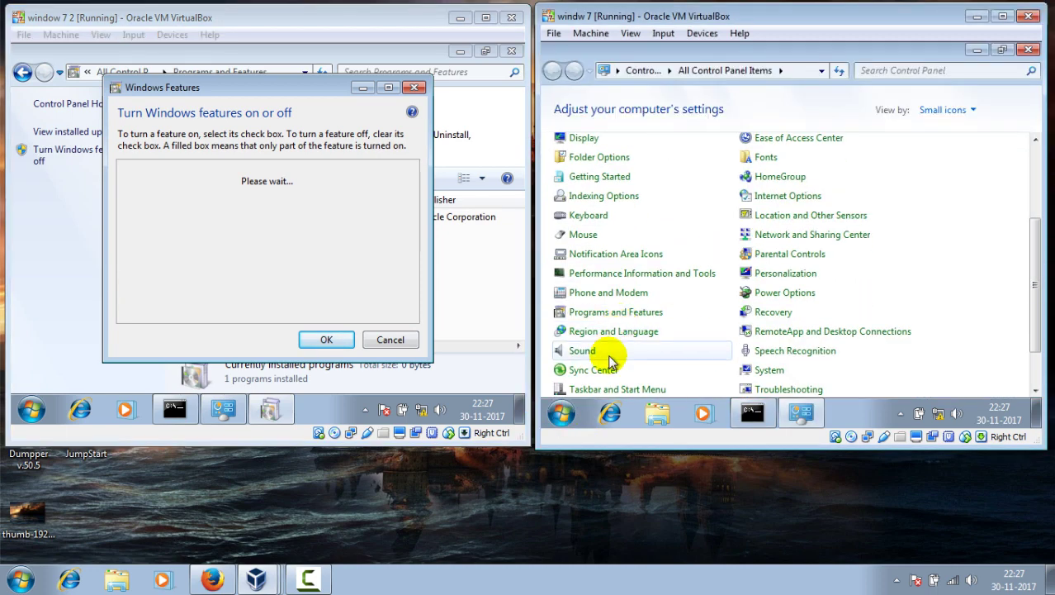
{"action": "left_click", "coordinate": [588, 313]}
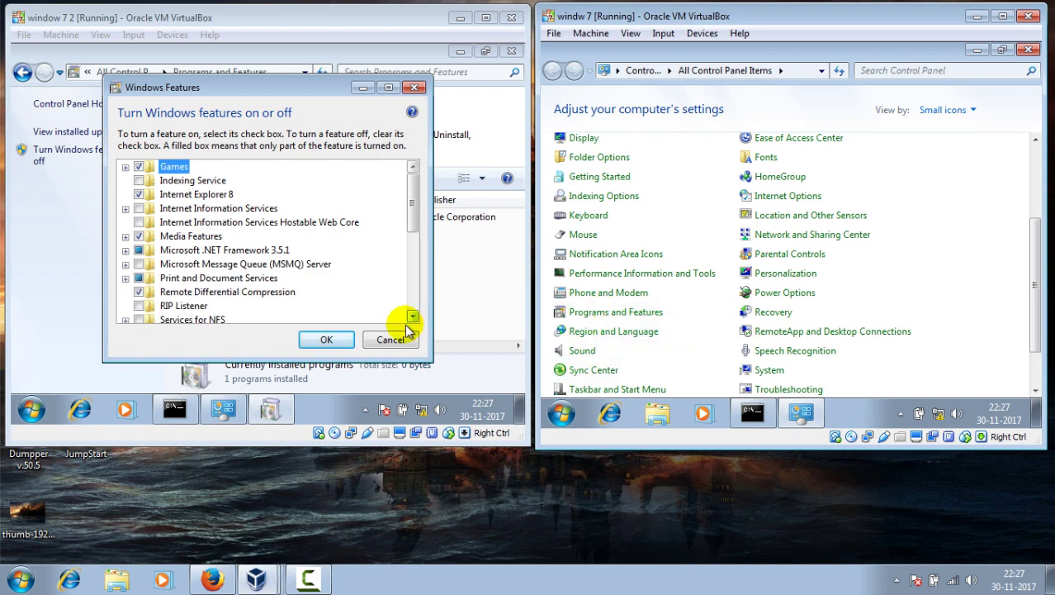
Turn on the Telnet Client and Telnet Server features on the window 7 2 machine and apply the change.
{"action": "left_click", "coordinate": [183, 265]}
{"action": "scroll", "coordinate": [185, 268], "scroll_direction": "down", "scroll_amount": 1}
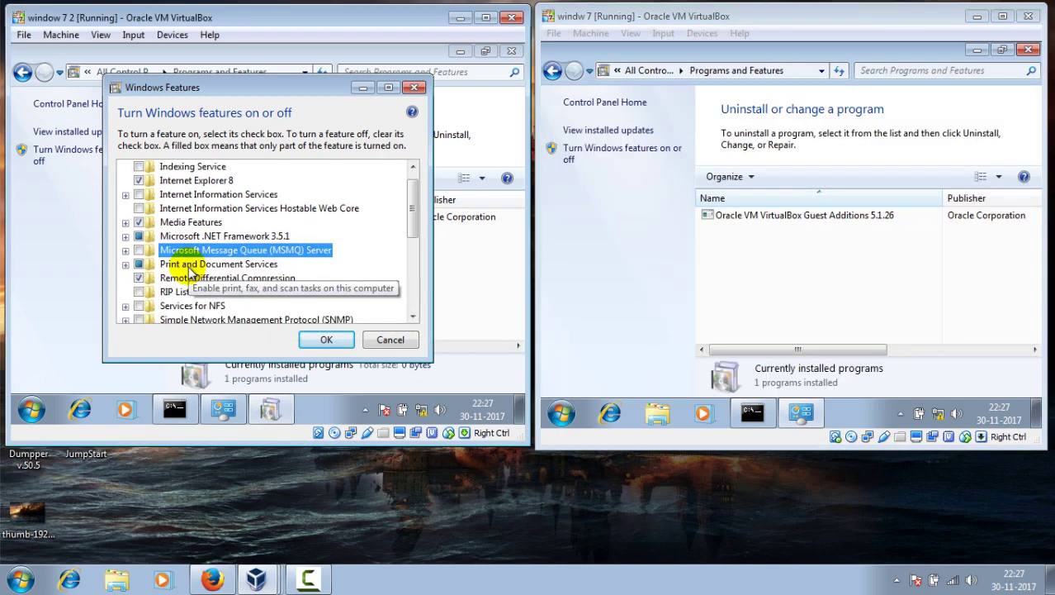
{"action": "scroll", "coordinate": [190, 272], "scroll_direction": "down", "scroll_amount": 2}
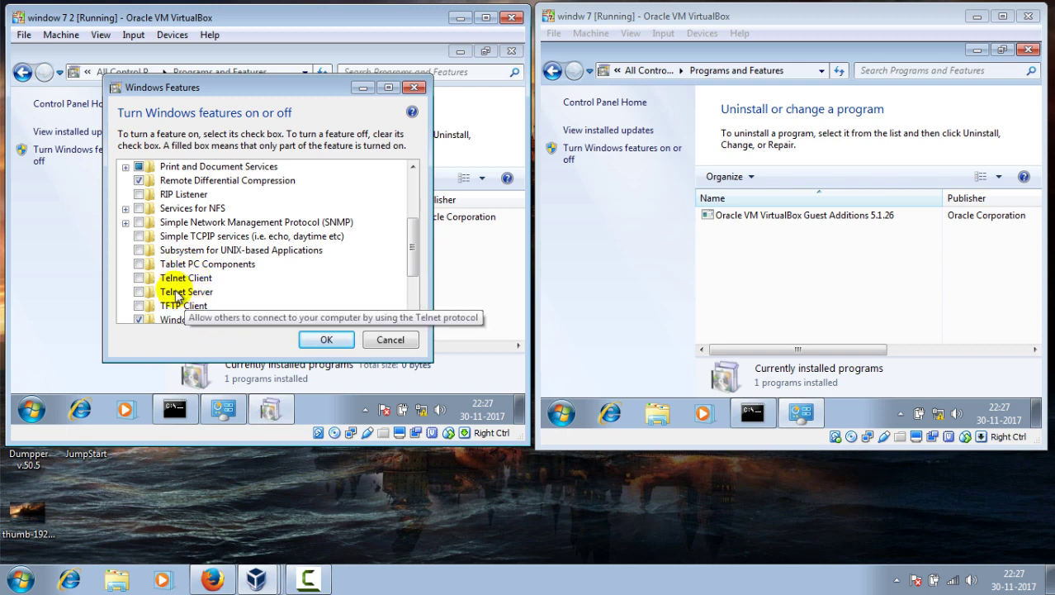
{"action": "left_click", "coordinate": [141, 278]}
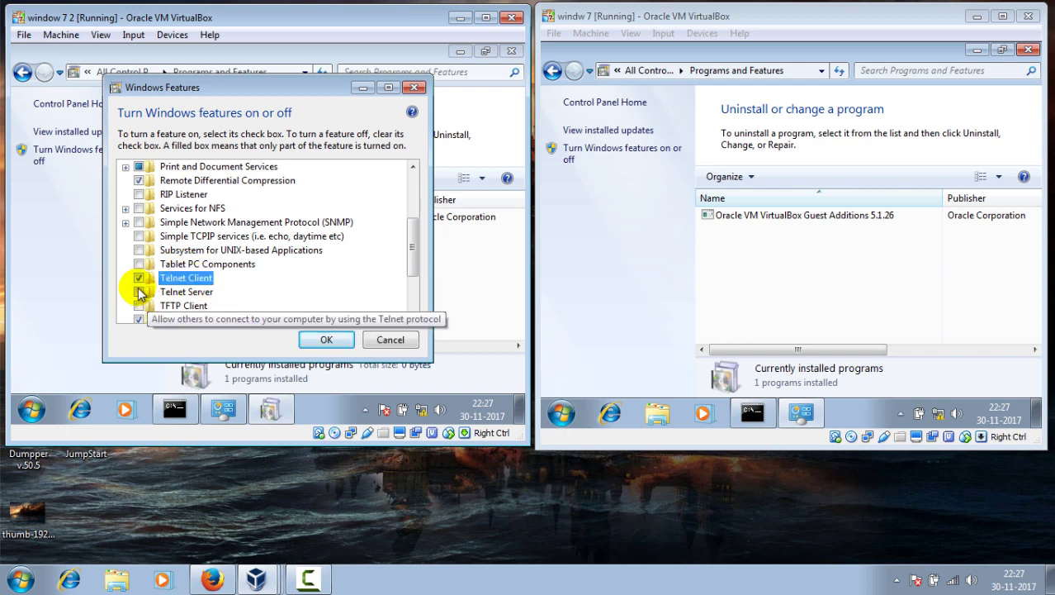
{"action": "left_click", "coordinate": [141, 293]}
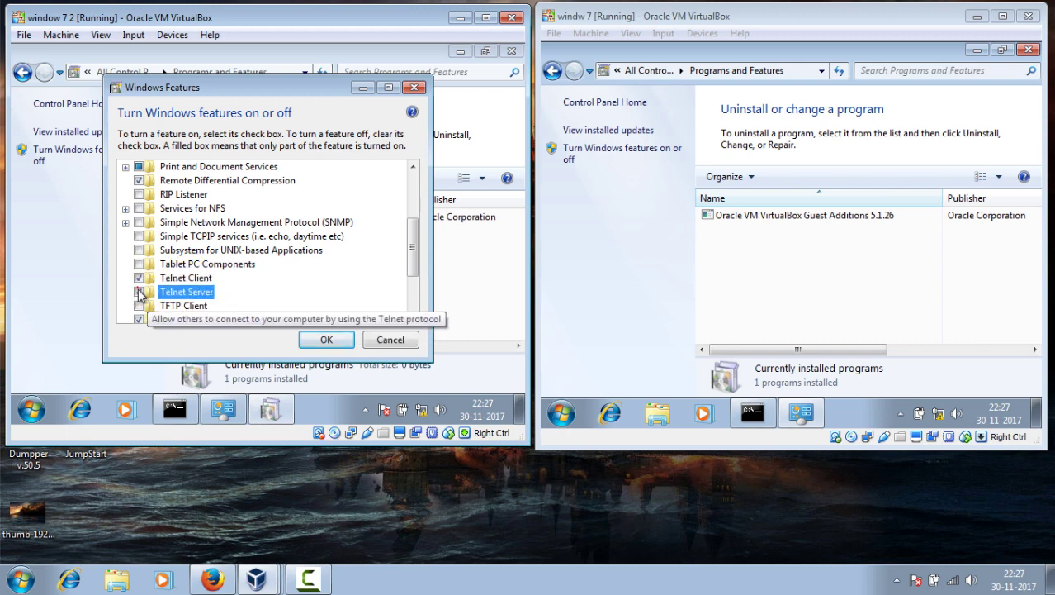
{"action": "left_click", "coordinate": [329, 338]}
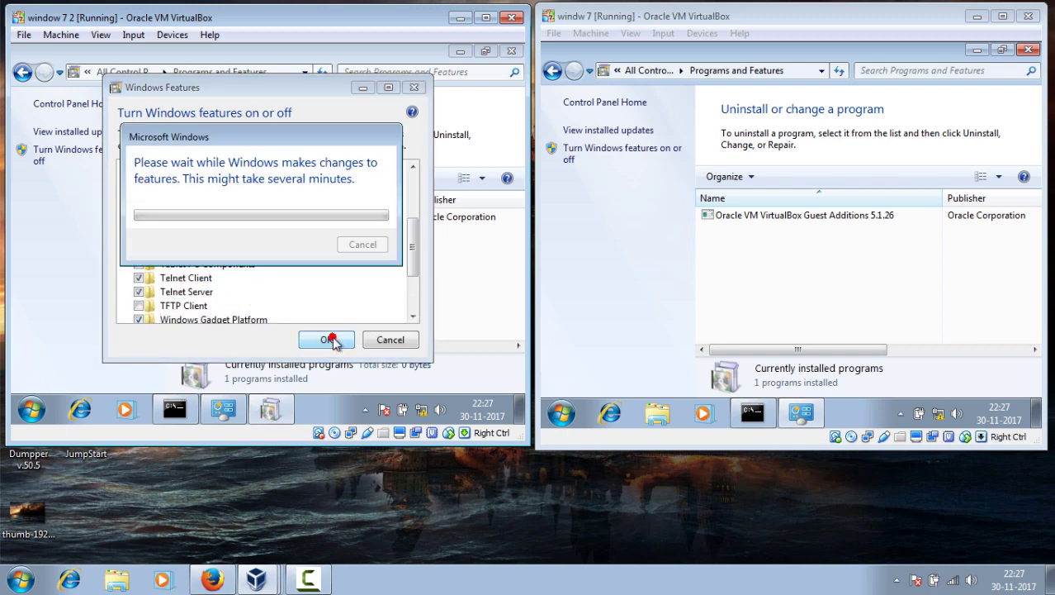
Open the Windows features list on the windw 7 machine and turn on Telnet Client and Telnet Server.
{"action": "left_click", "coordinate": [628, 156]}
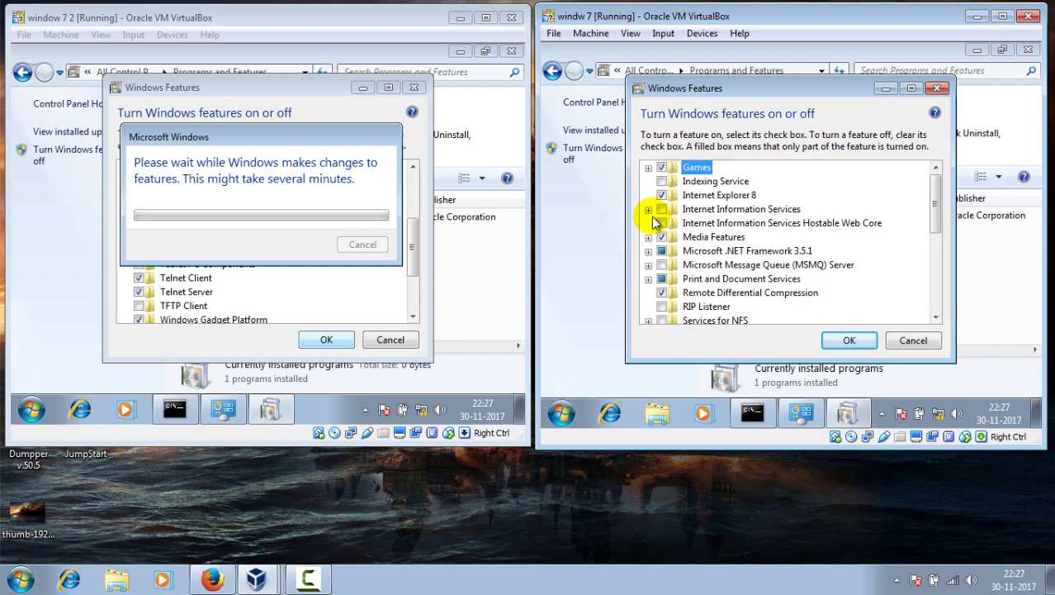
{"action": "scroll", "coordinate": [699, 221], "scroll_direction": "down", "scroll_amount": 4}
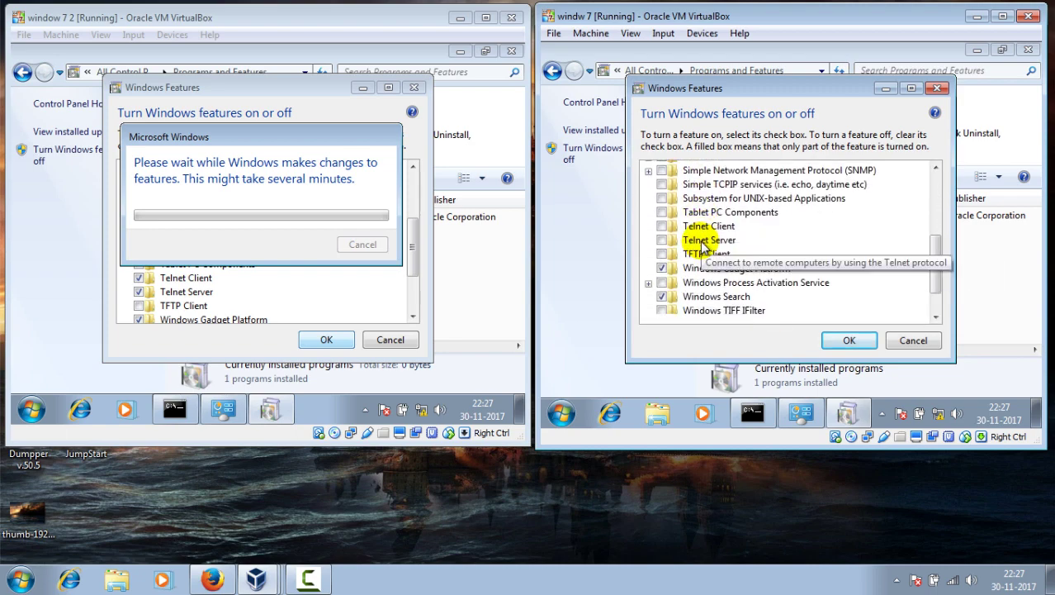
{"action": "left_click", "coordinate": [661, 223]}
{"action": "left_click", "coordinate": [661, 237]}
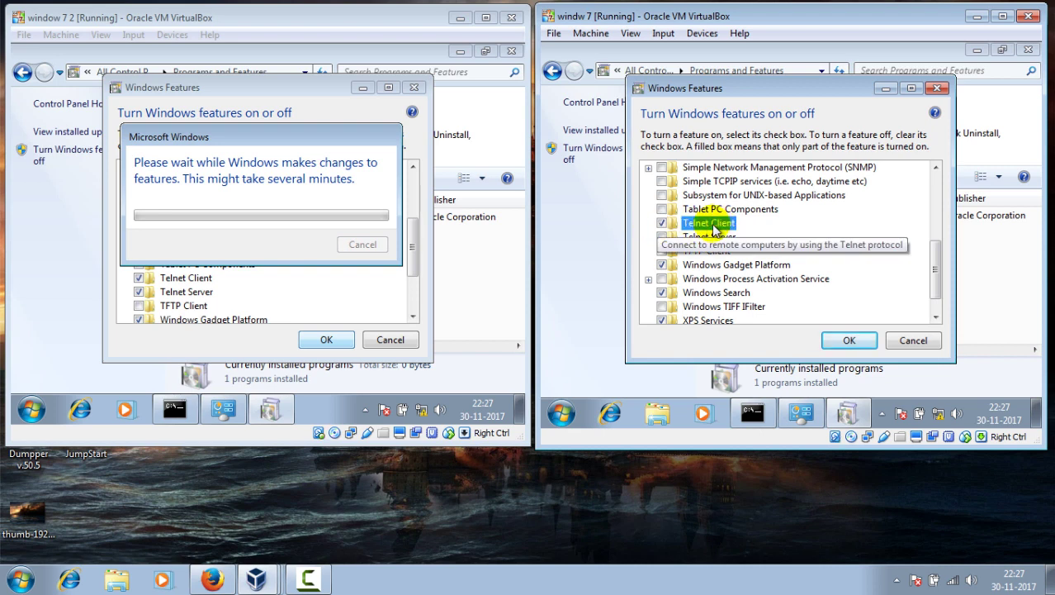
{"action": "left_click", "coordinate": [855, 341]}
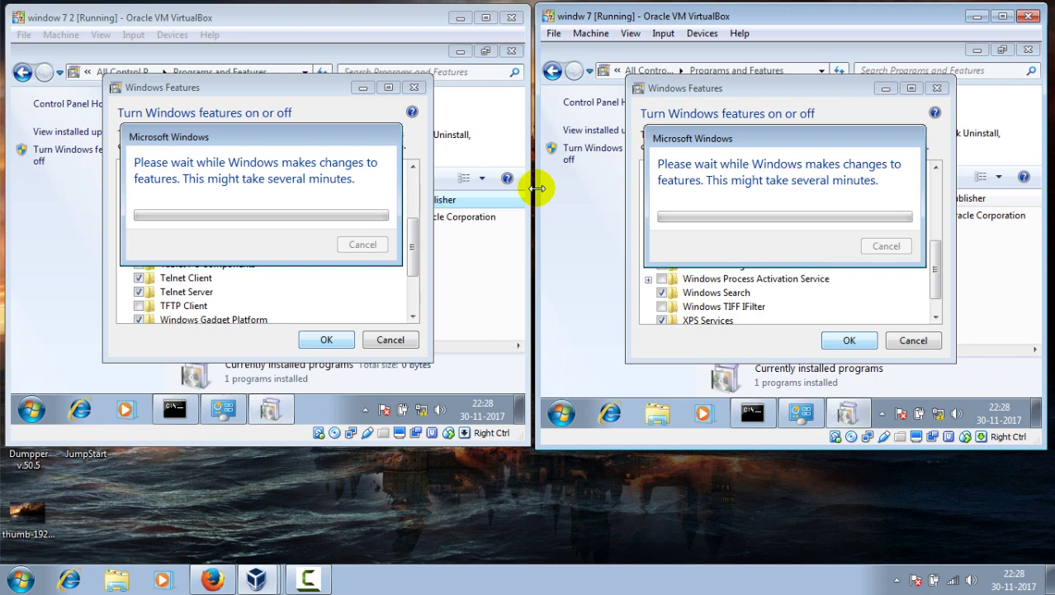
Open the Control Panel on the window 7 2 machine and display it by Category.
{"action": "left_click", "coordinate": [33, 409]}
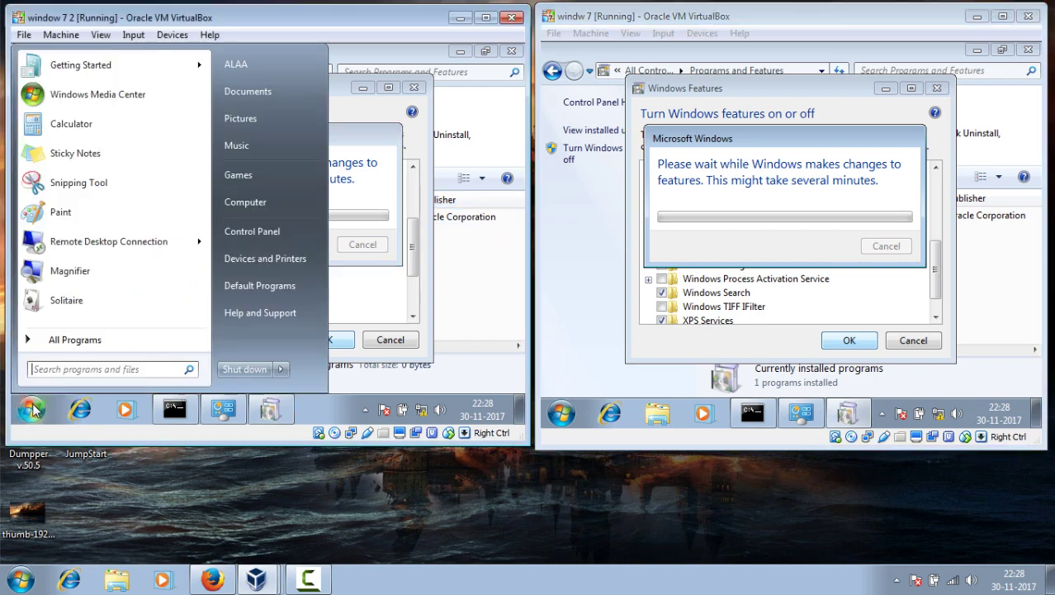
{"action": "left_click", "coordinate": [269, 231]}
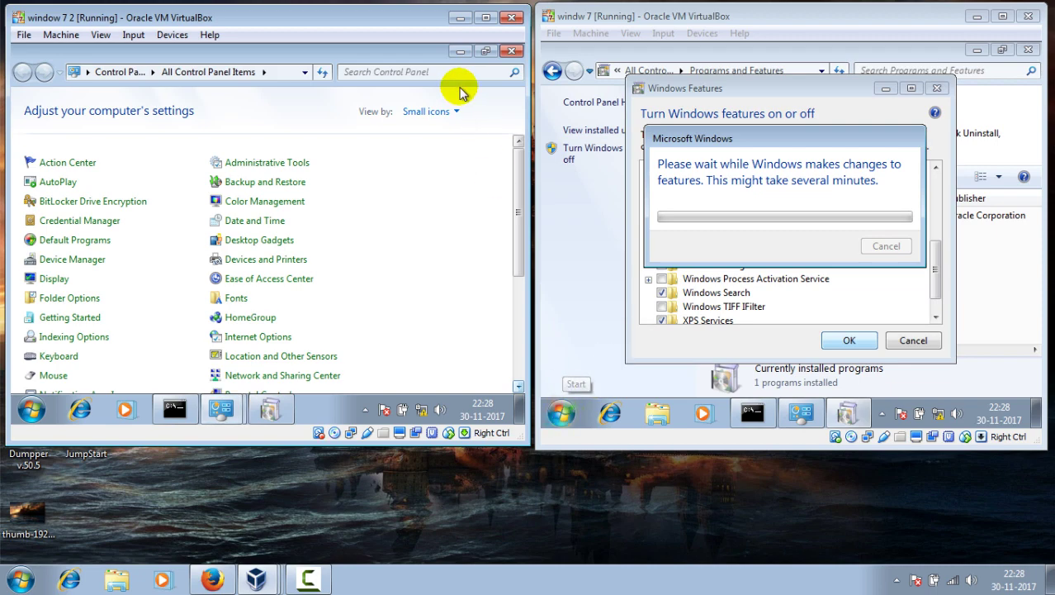
{"action": "left_click", "coordinate": [431, 110]}
{"action": "left_click", "coordinate": [450, 119]}
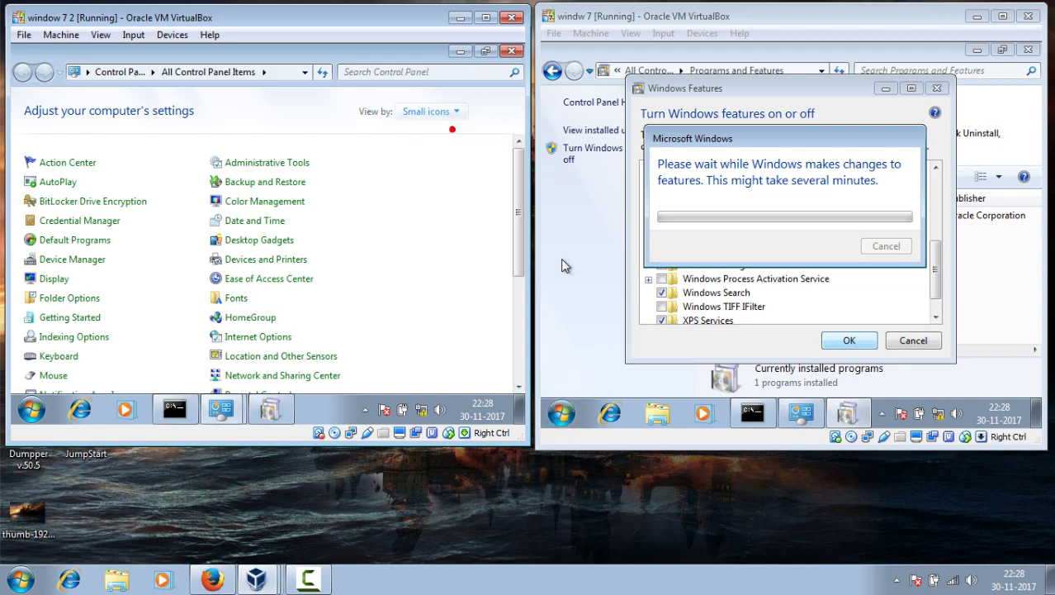
Open the Control Panel on the windw 7 machine and display it by Category.
{"action": "left_click", "coordinate": [562, 408]}
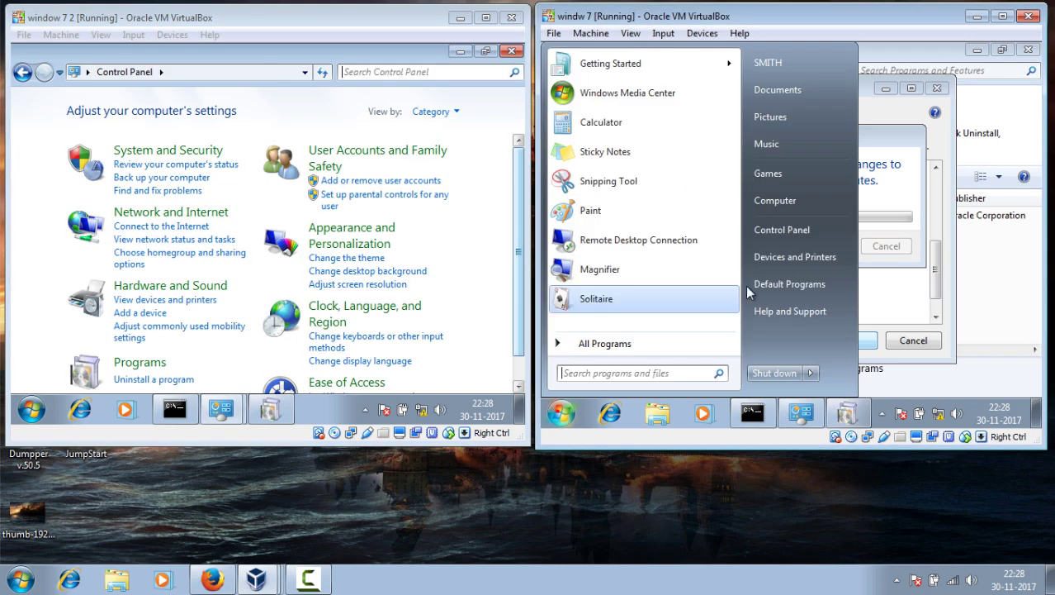
{"action": "left_click", "coordinate": [781, 229]}
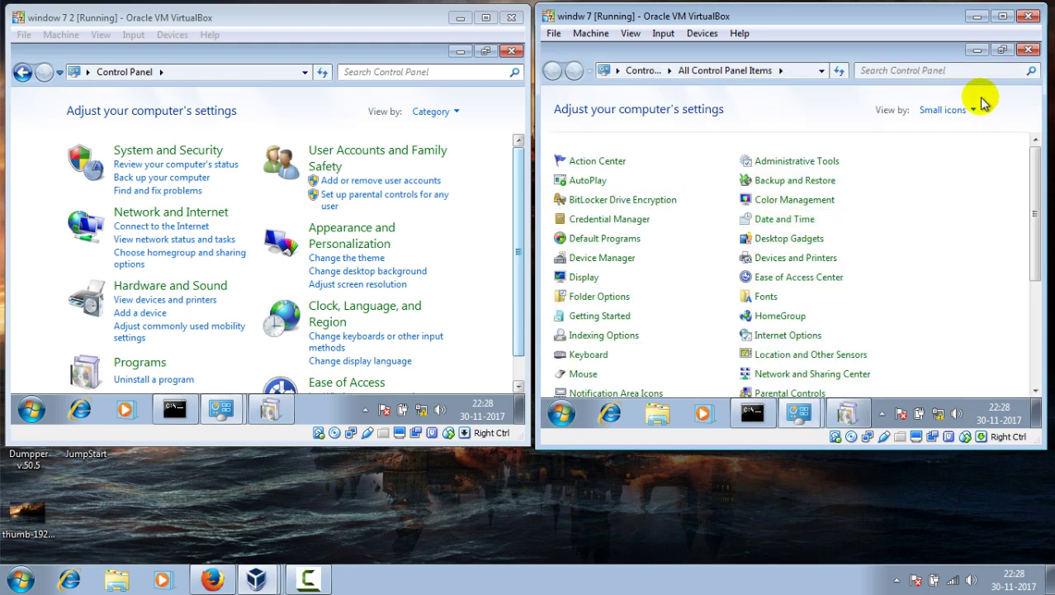
{"action": "left_click", "coordinate": [973, 110]}
{"action": "left_click", "coordinate": [950, 134]}
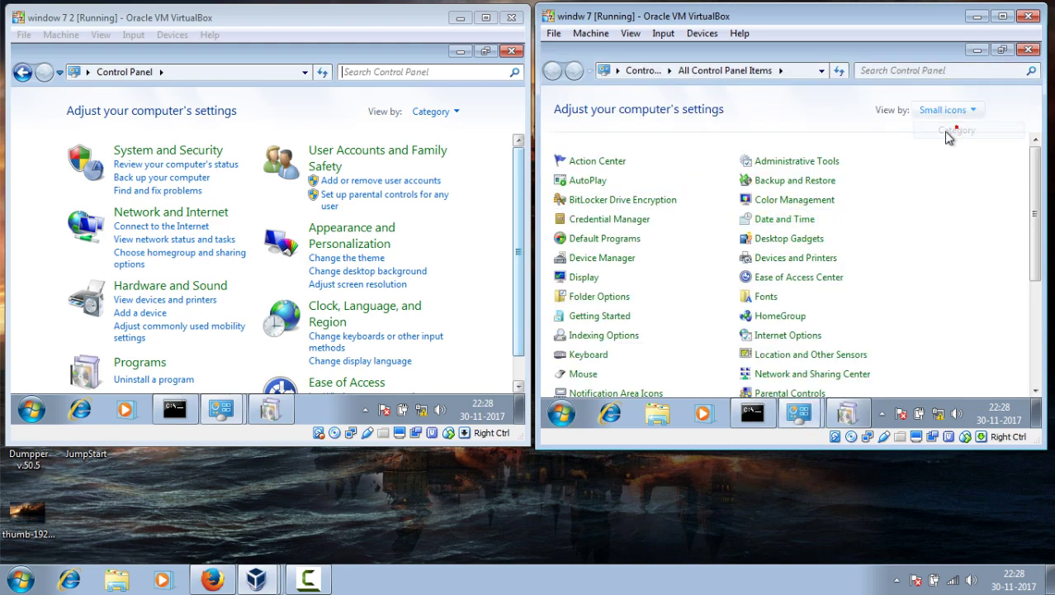
Open User Accounts under User Accounts and Family Safety on both machines to check the account type and password protection.
{"action": "left_click", "coordinate": [378, 154]}
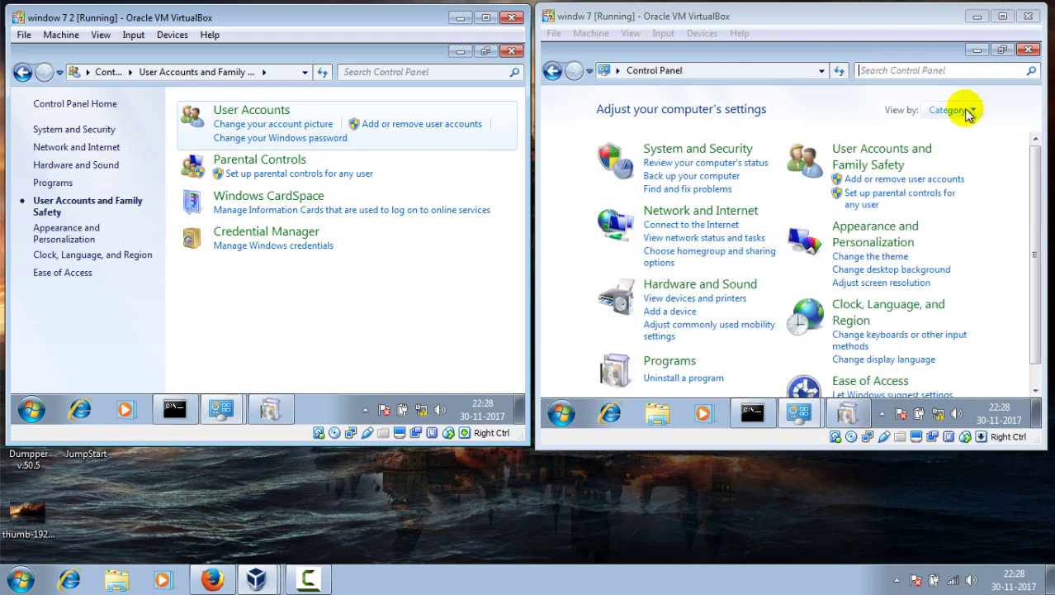
{"action": "left_click", "coordinate": [878, 150]}
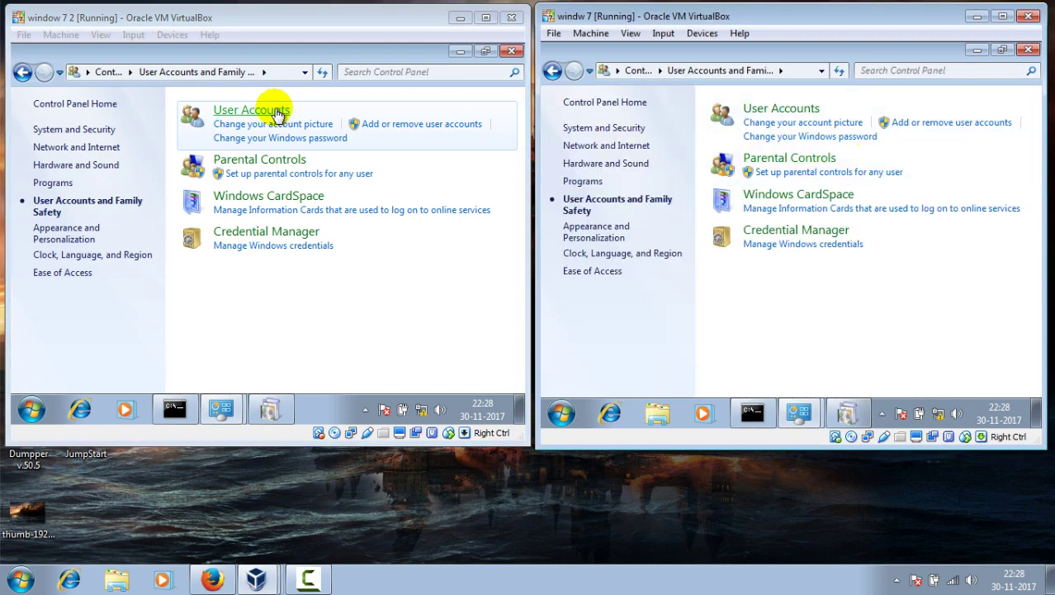
{"action": "left_click", "coordinate": [278, 112]}
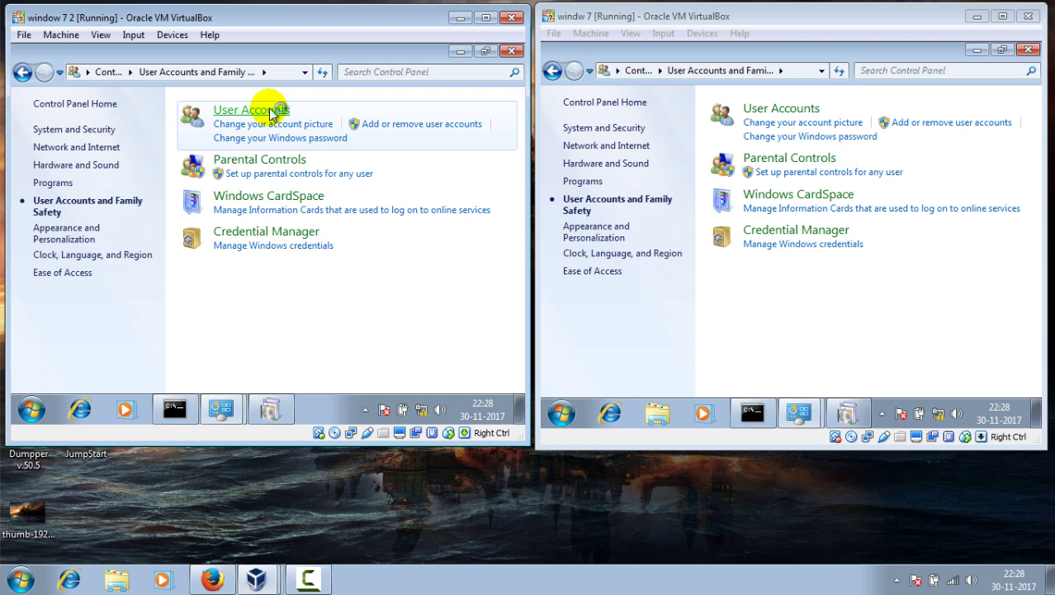
{"action": "left_click", "coordinate": [272, 111]}
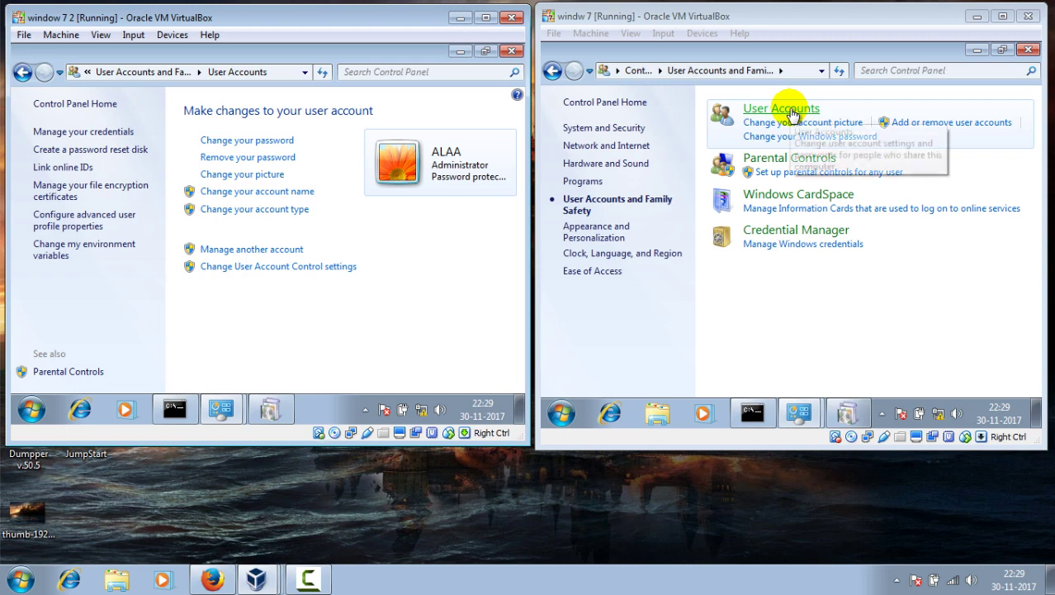
{"action": "left_click", "coordinate": [797, 113]}
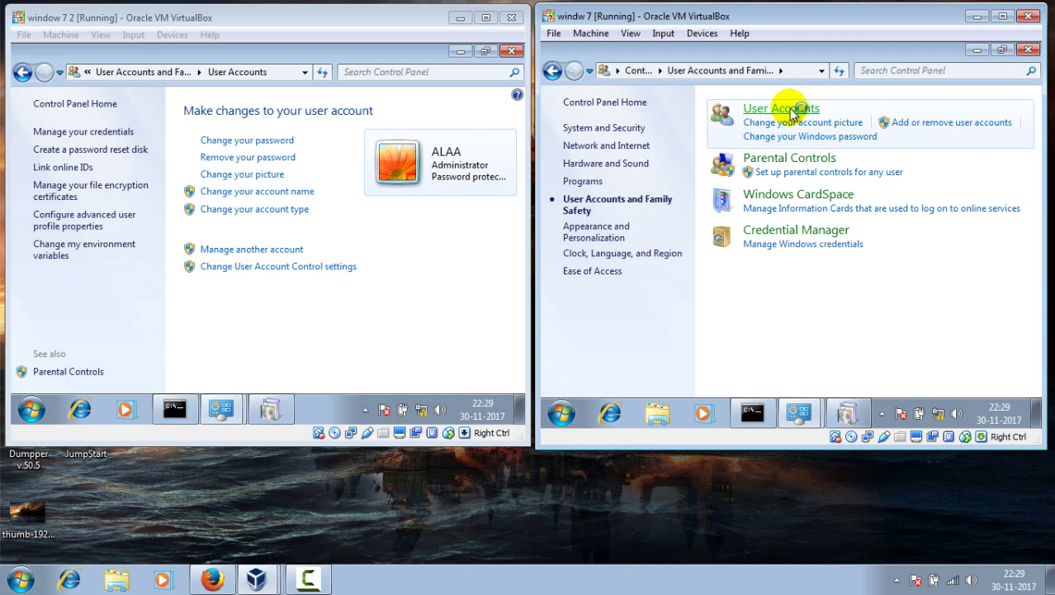
{"action": "left_click", "coordinate": [791, 113]}
Close User Accounts on both machines and close Programs and Features on the window 7 2 machine.
{"action": "left_click", "coordinate": [509, 52]}
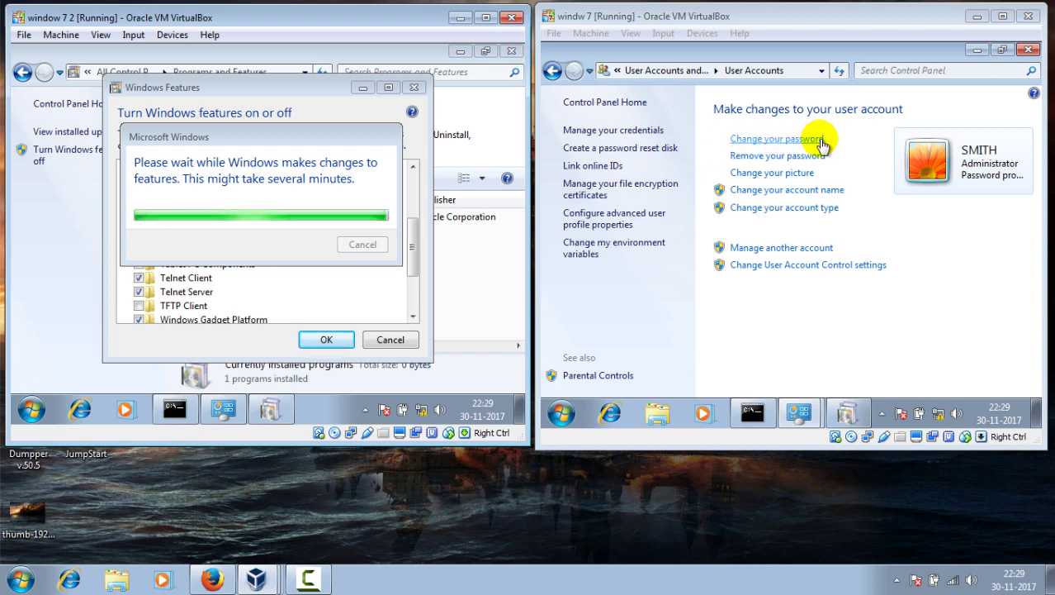
{"action": "left_click", "coordinate": [1035, 49]}
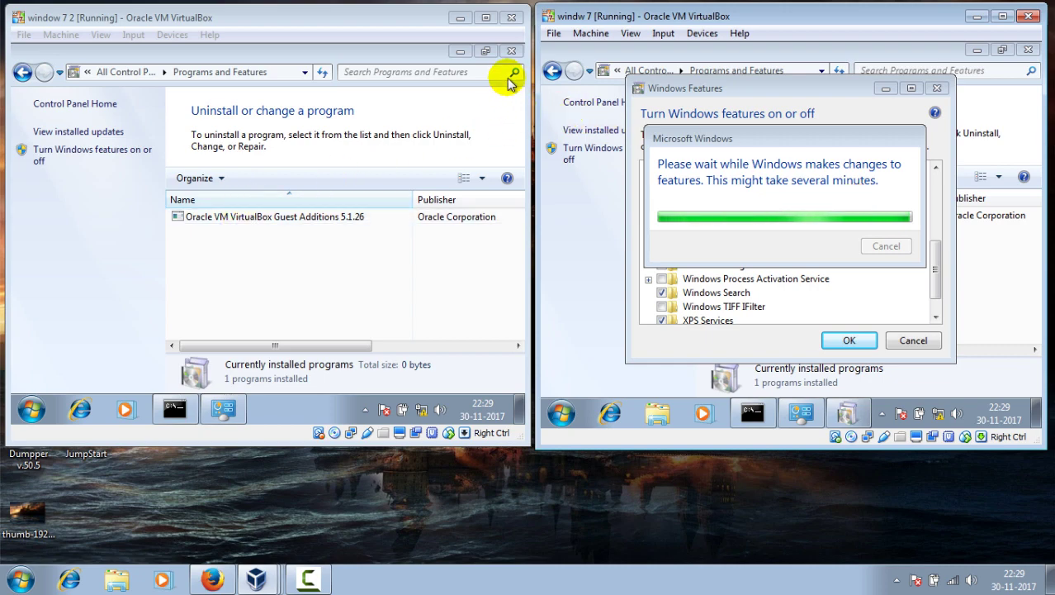
{"action": "left_click", "coordinate": [512, 50]}
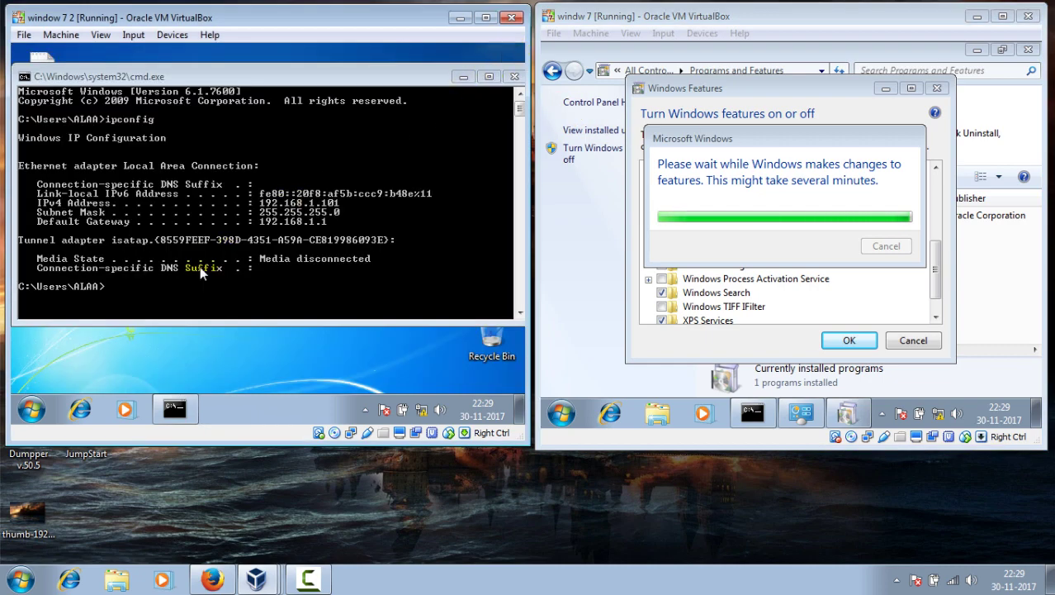
Open Computer Management on the window 7 2 machine and display Services under Services and Applications.
{"action": "left_click", "coordinate": [27, 410]}
{"action": "right_click", "coordinate": [237, 212]}
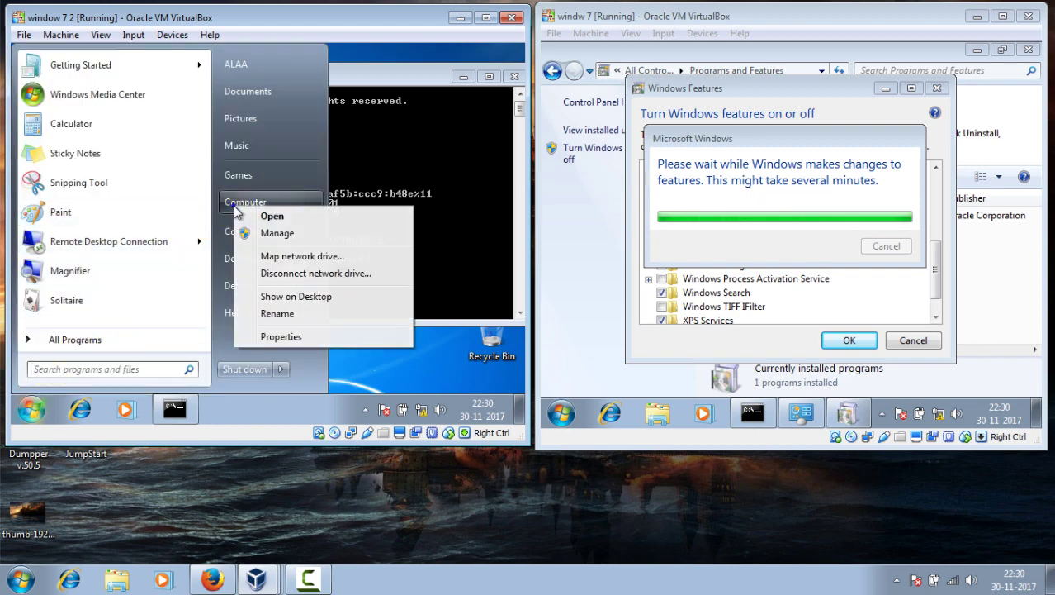
{"action": "left_click", "coordinate": [248, 232]}
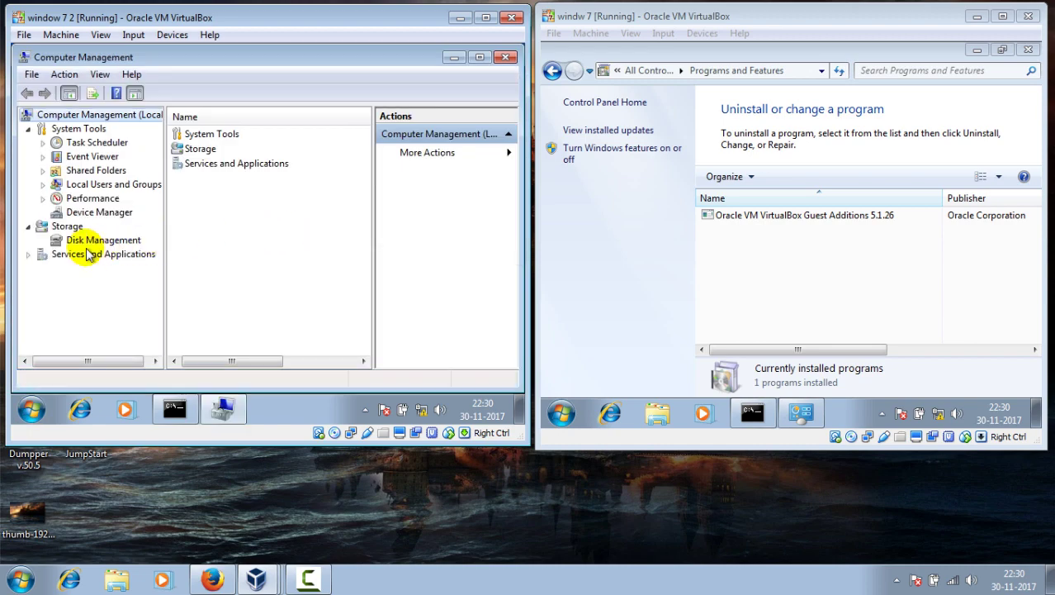
{"action": "left_click", "coordinate": [28, 254]}
{"action": "left_click", "coordinate": [74, 270]}
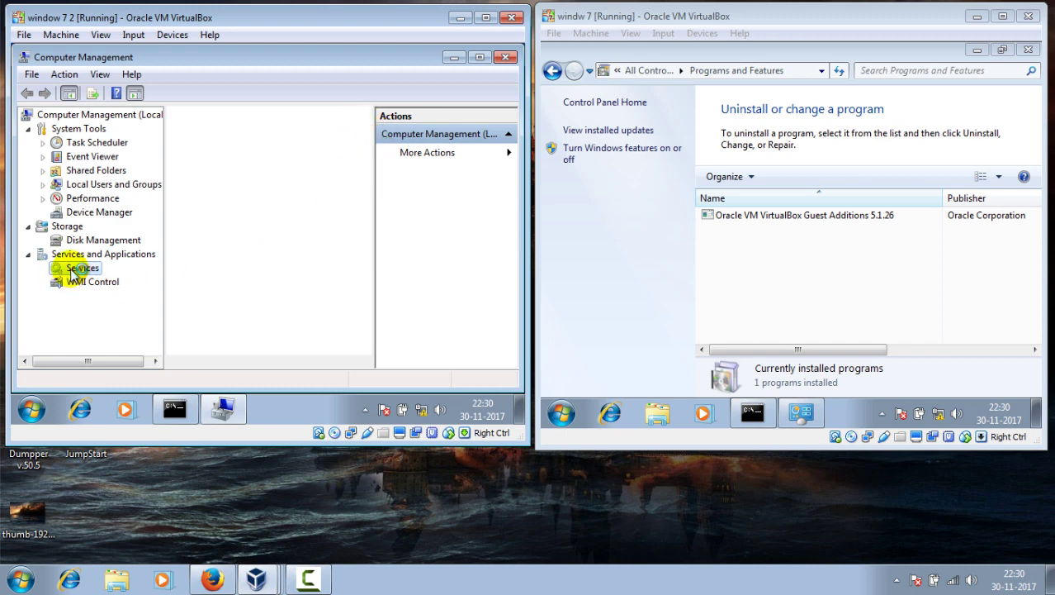
Close Programs and Features on the windw 7 machine and open Computer Management there.
{"action": "left_click", "coordinate": [1028, 50]}
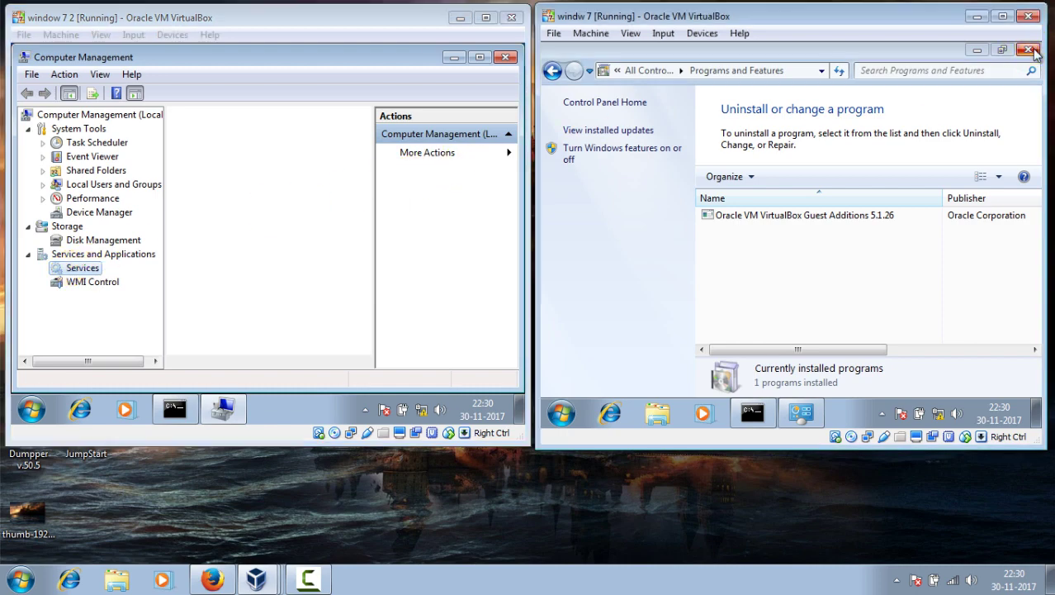
{"action": "left_click", "coordinate": [560, 412]}
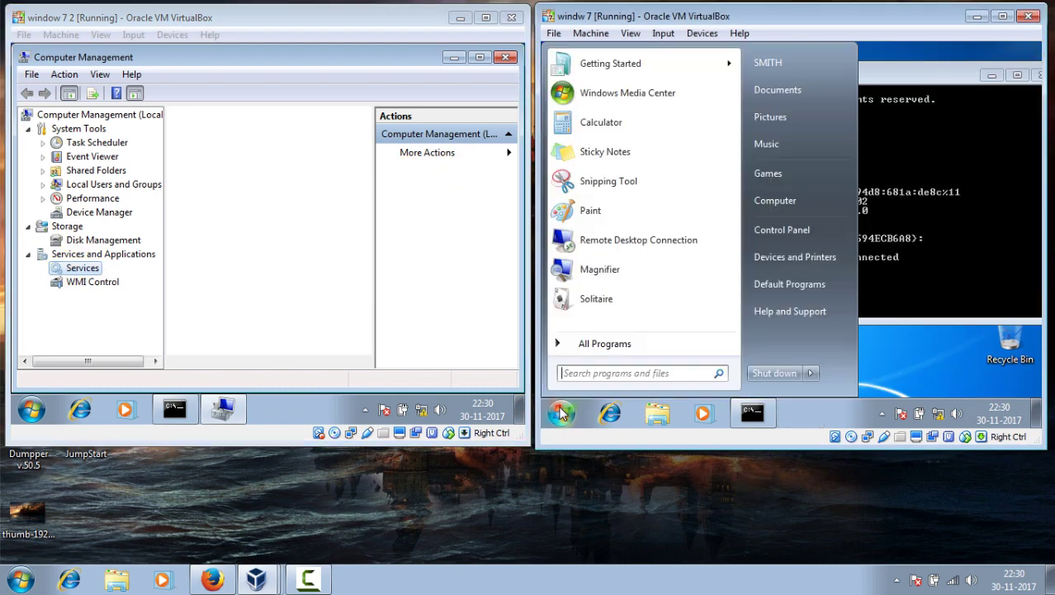
{"action": "right_click", "coordinate": [785, 206]}
{"action": "left_click", "coordinate": [808, 235]}
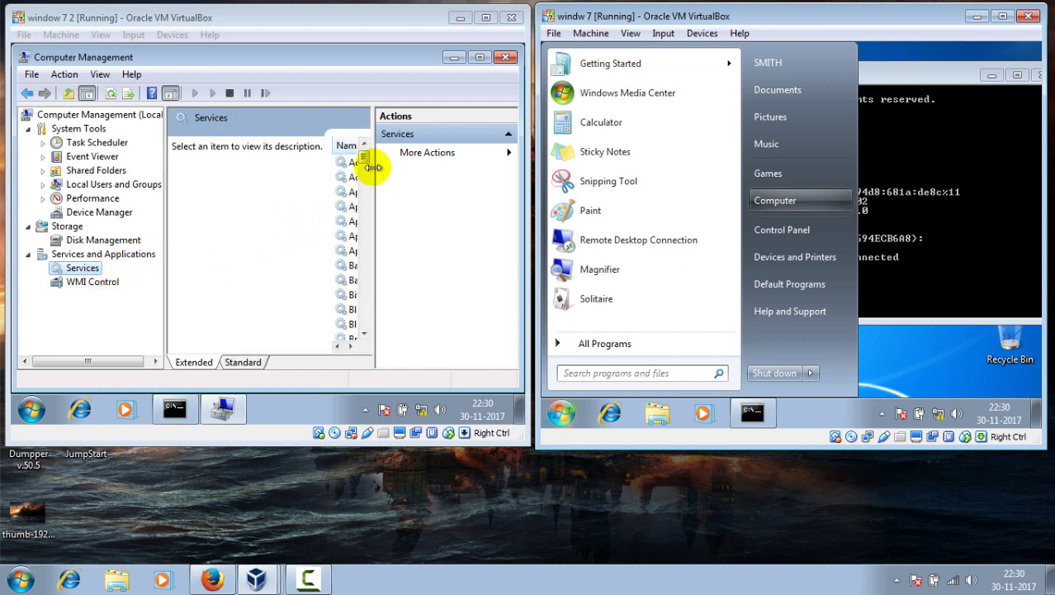
Widen the services list on the window 7 2 machine and select the Telnet service.
{"action": "left_click_drag", "start_coordinate": [374, 167], "coordinate": [438, 169]}
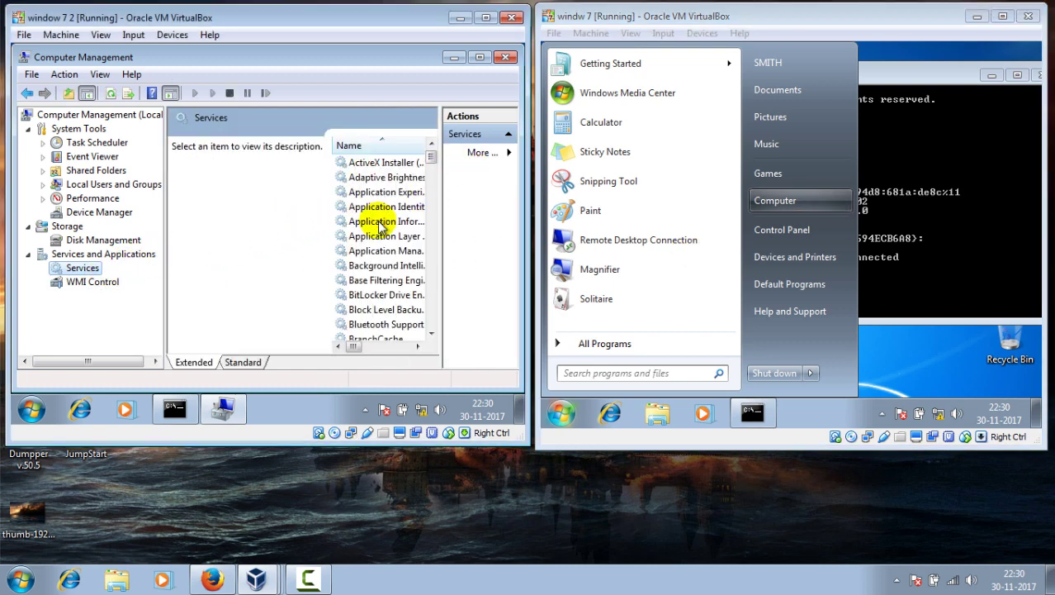
{"action": "left_click", "coordinate": [382, 223]}
{"action": "scroll", "coordinate": [381, 225], "scroll_direction": "down", "scroll_amount": 4}
{"action": "scroll", "coordinate": [380, 227], "scroll_direction": "up", "scroll_amount": 3}
{"action": "scroll", "coordinate": [380, 227], "scroll_direction": "down", "scroll_amount": 3}
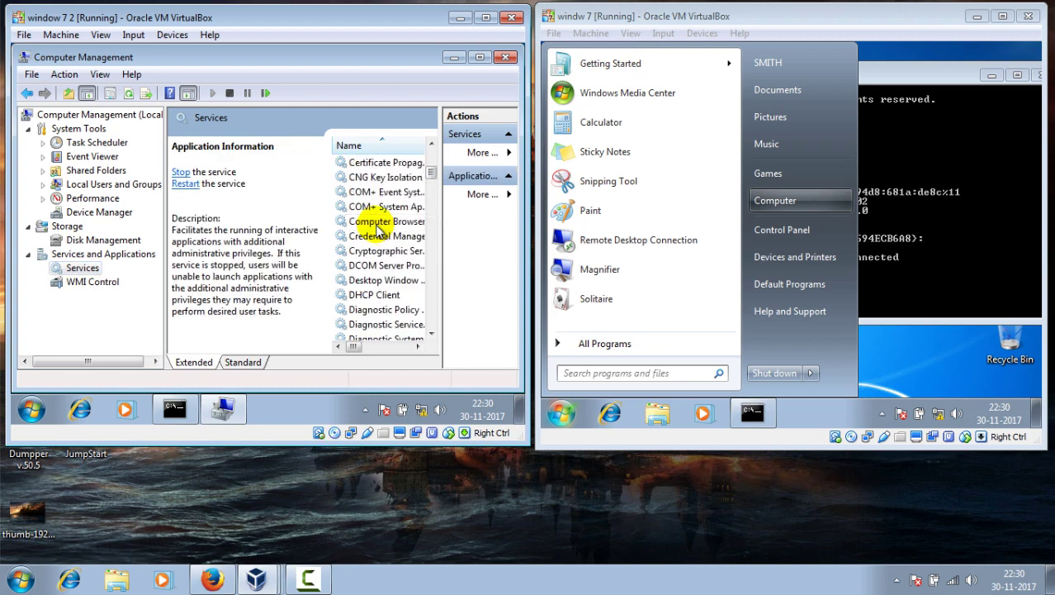
{"action": "left_click", "coordinate": [377, 221]}
{"action": "left_click", "coordinate": [376, 228]}
{"action": "key", "text": "t"}
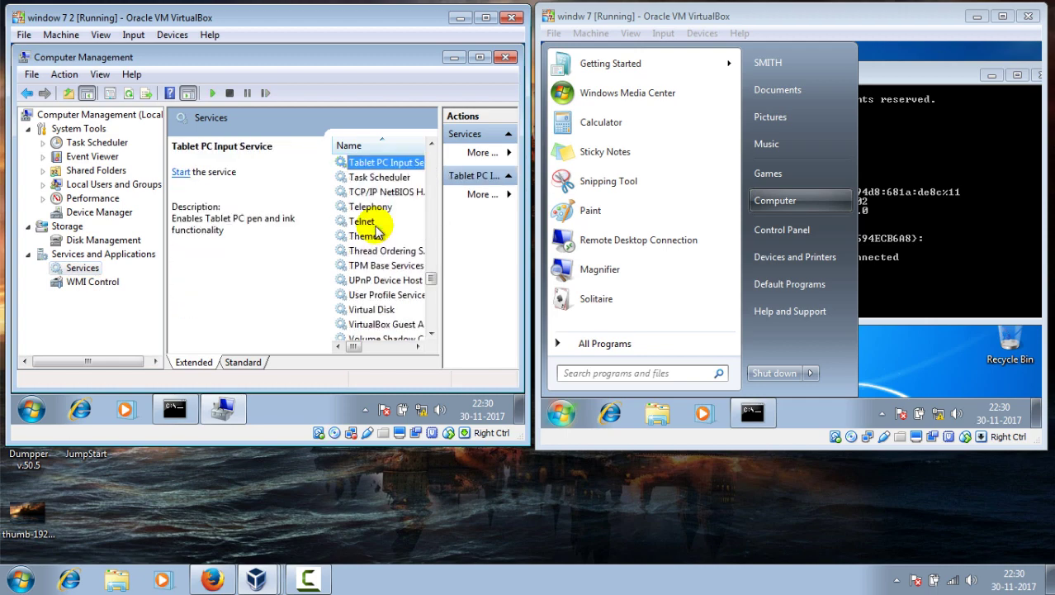
{"action": "left_click", "coordinate": [367, 221]}
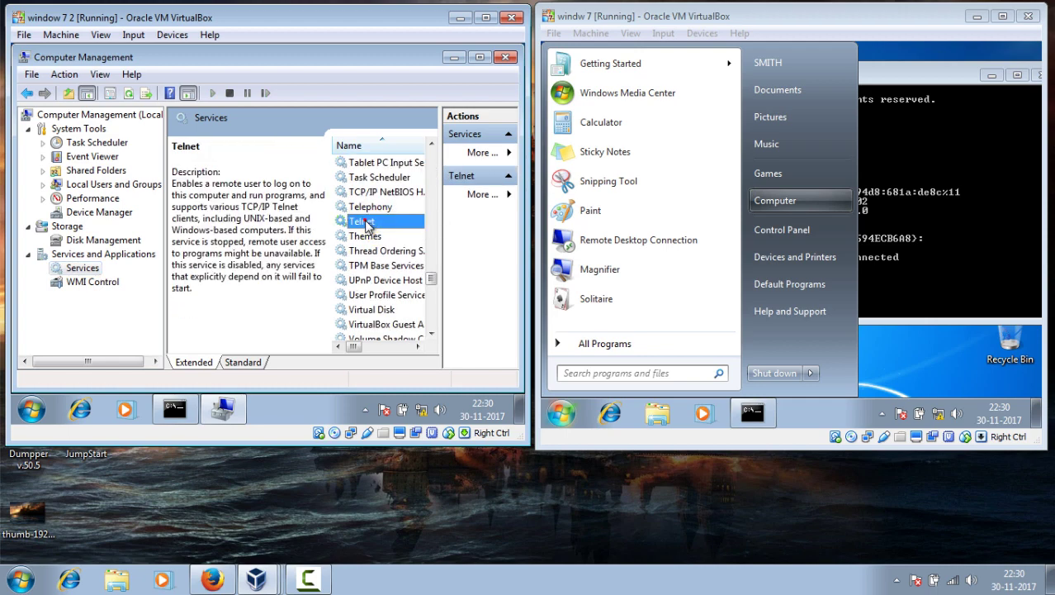
Set the Telnet service's startup type to Automatic (Delayed Start) on the window 7 2 machine and start the service.
{"action": "right_click", "coordinate": [367, 217]}
{"action": "left_click", "coordinate": [407, 359]}
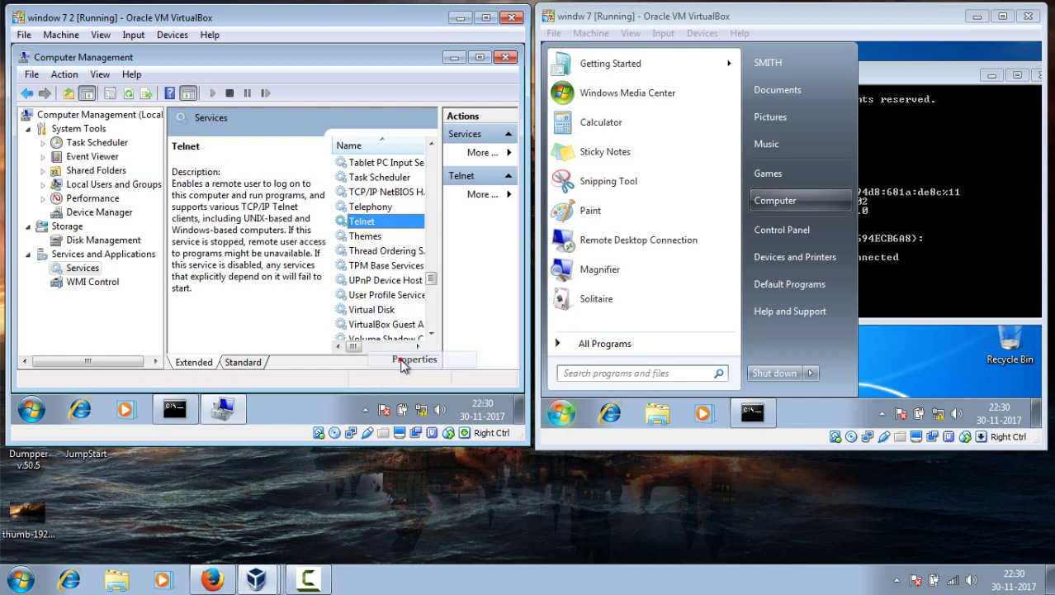
{"action": "left_click", "coordinate": [255, 216]}
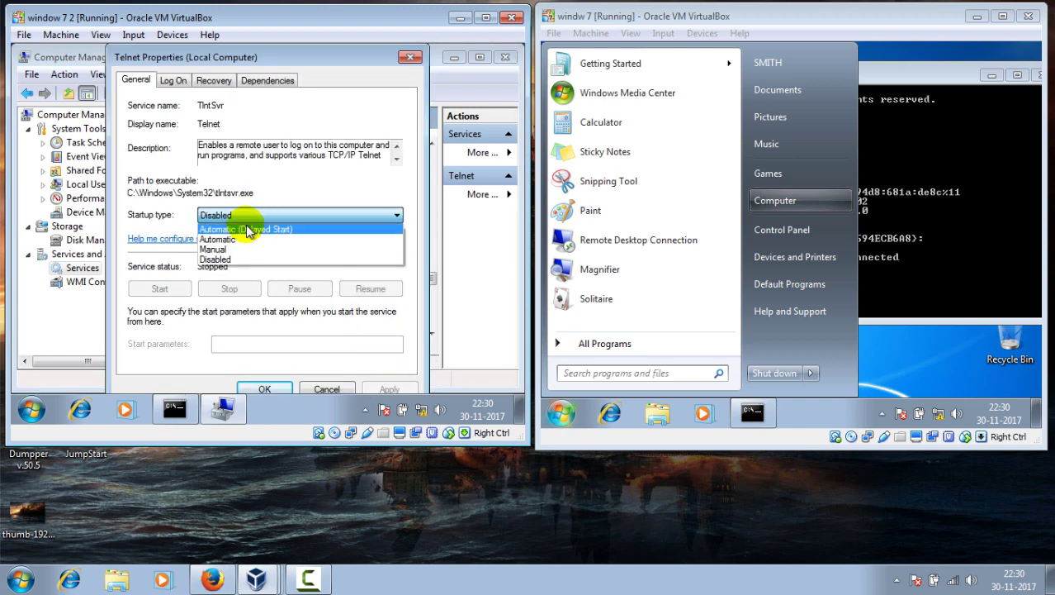
{"action": "left_click", "coordinate": [245, 227]}
{"action": "left_click", "coordinate": [392, 388]}
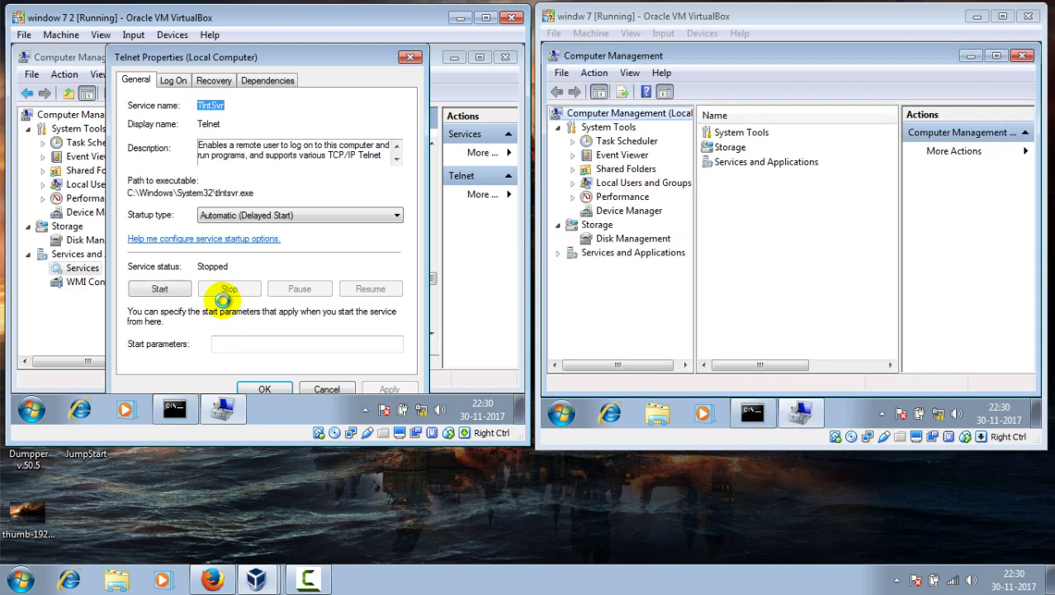
{"action": "left_click", "coordinate": [172, 296]}
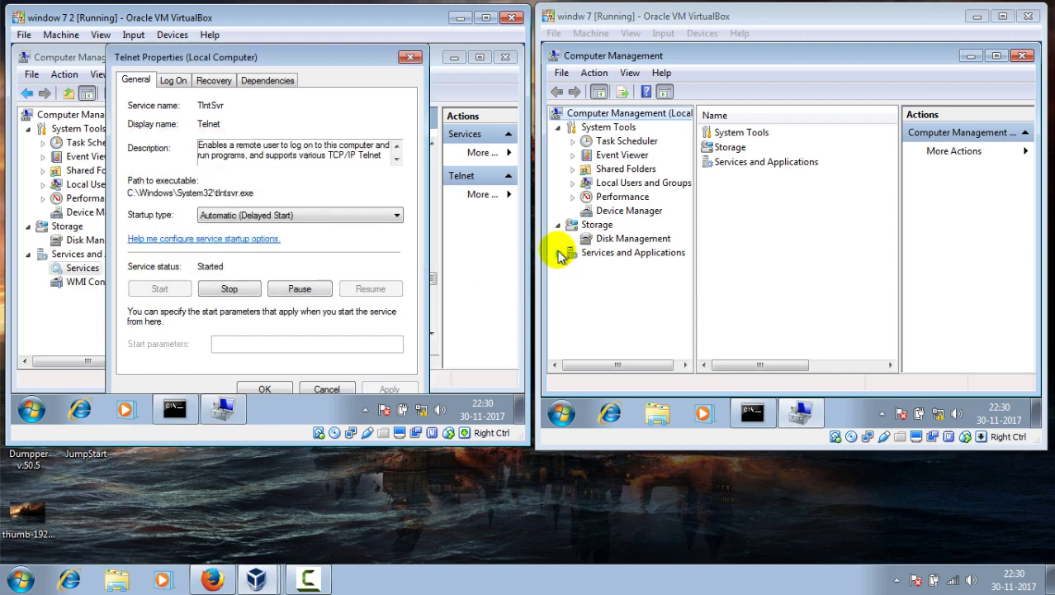
{"action": "left_click", "coordinate": [264, 389]}
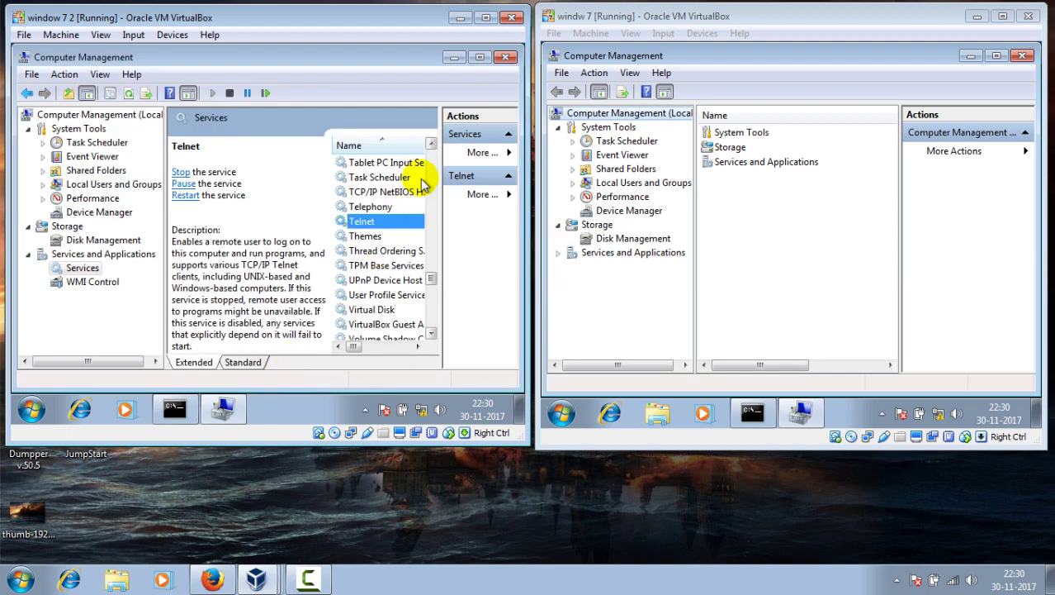
Display Services under Services and Applications on the windw 7 machine and widen the services list.
{"action": "left_click", "coordinate": [561, 252]}
{"action": "double_click", "coordinate": [585, 258]}
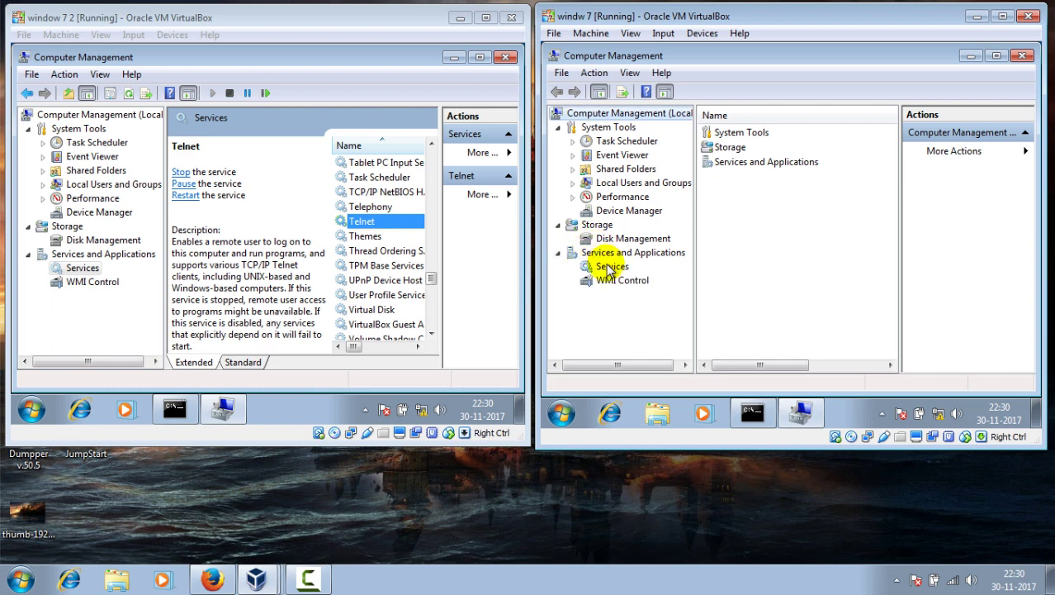
{"action": "left_click", "coordinate": [611, 267]}
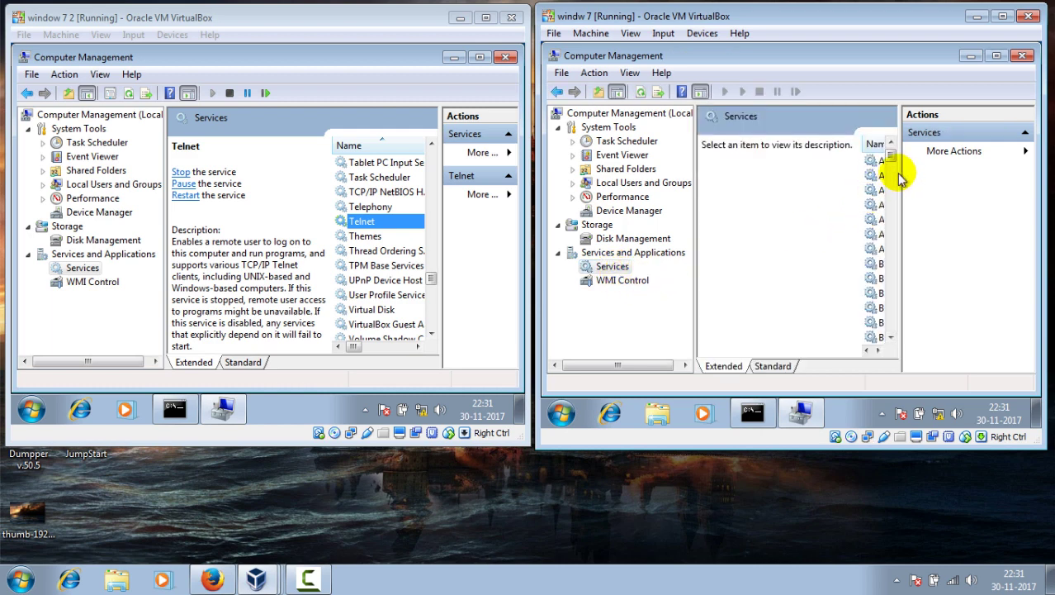
{"action": "left_click_drag", "start_coordinate": [899, 173], "coordinate": [1016, 162]}
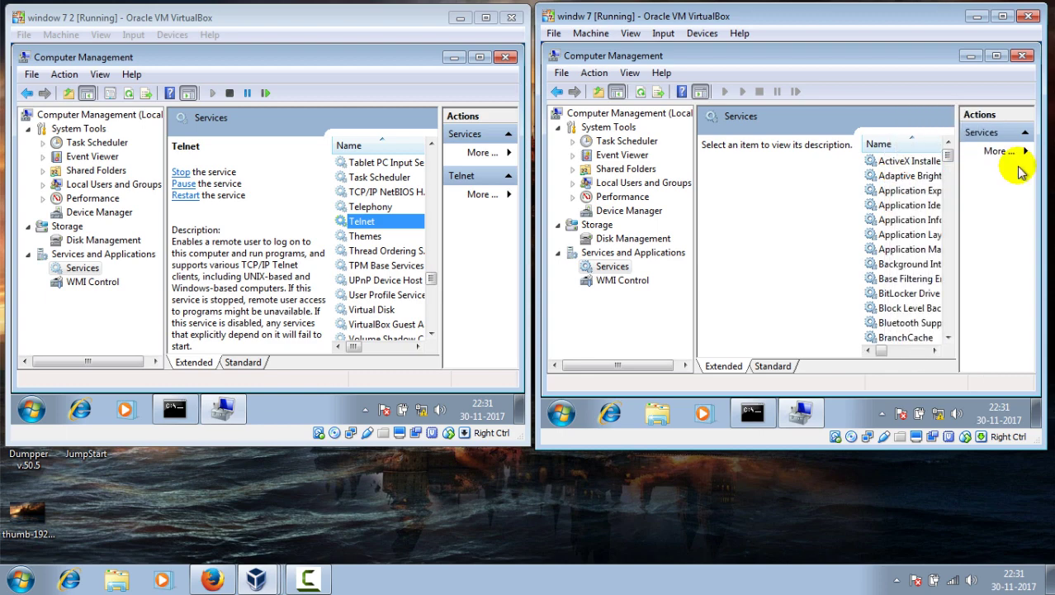
Find and select the Telnet service in the services list on the windw 7 machine.
{"action": "left_click", "coordinate": [899, 191]}
{"action": "scroll", "coordinate": [899, 197], "scroll_direction": "down", "scroll_amount": 9}
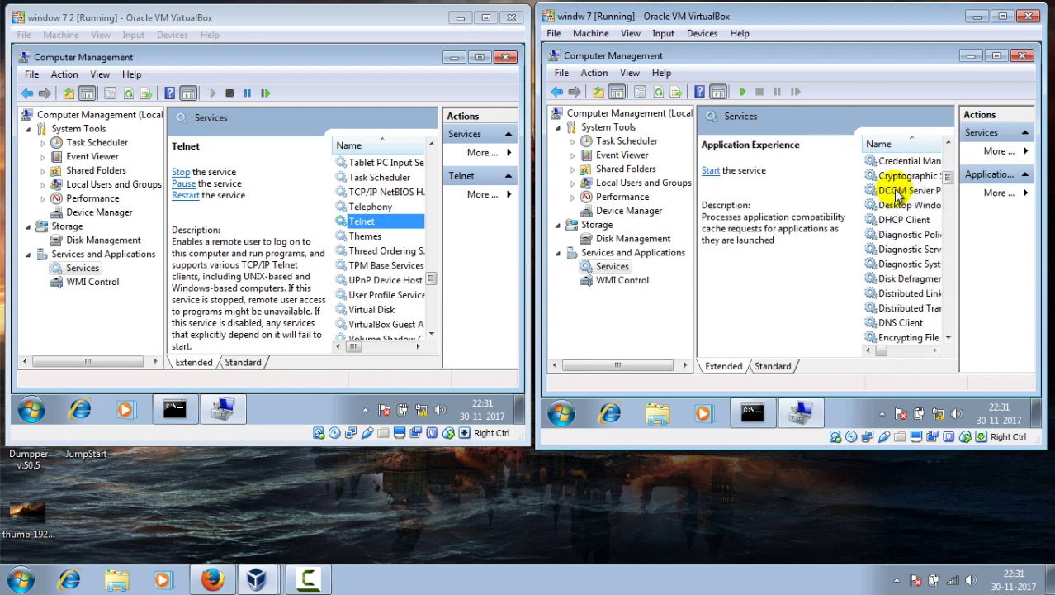
{"action": "scroll", "coordinate": [898, 192], "scroll_direction": "down", "scroll_amount": 9}
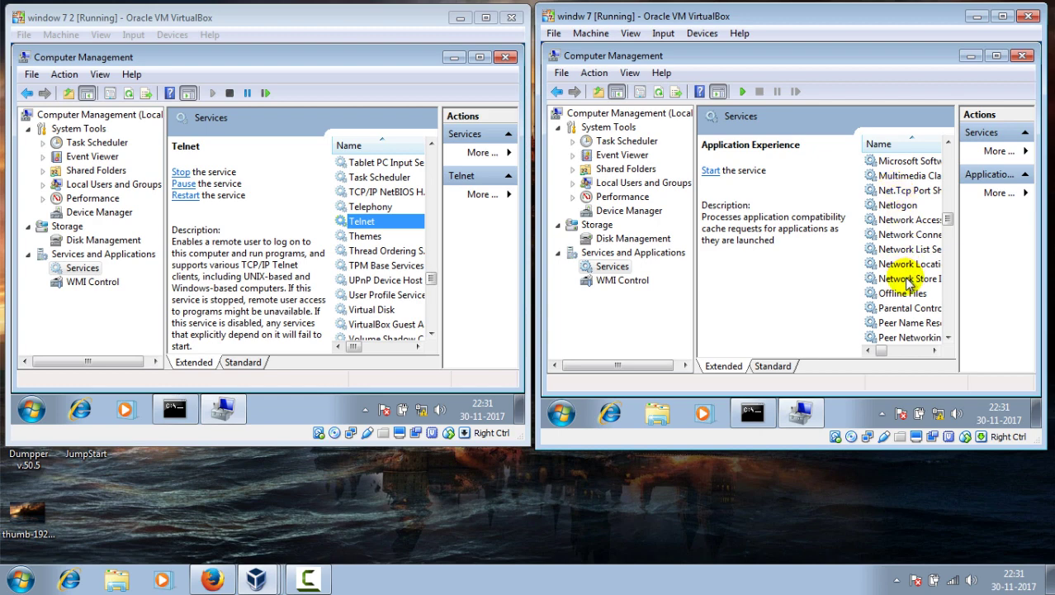
{"action": "scroll", "coordinate": [909, 281], "scroll_direction": "down", "scroll_amount": 1}
{"action": "scroll", "coordinate": [904, 256], "scroll_direction": "up", "scroll_amount": 7}
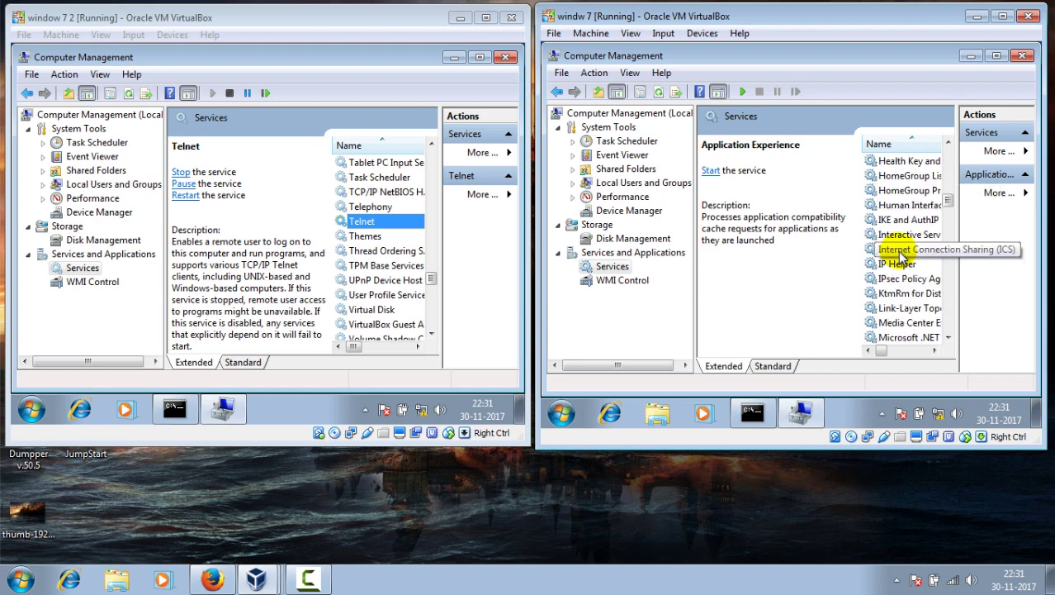
{"action": "scroll", "coordinate": [901, 252], "scroll_direction": "up", "scroll_amount": 6}
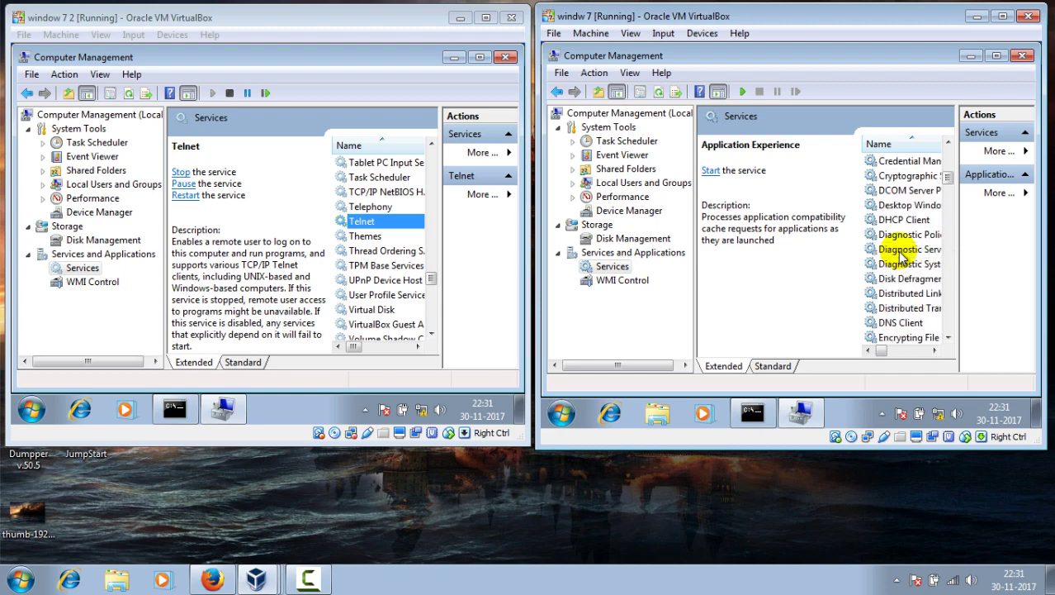
{"action": "left_click", "coordinate": [897, 237]}
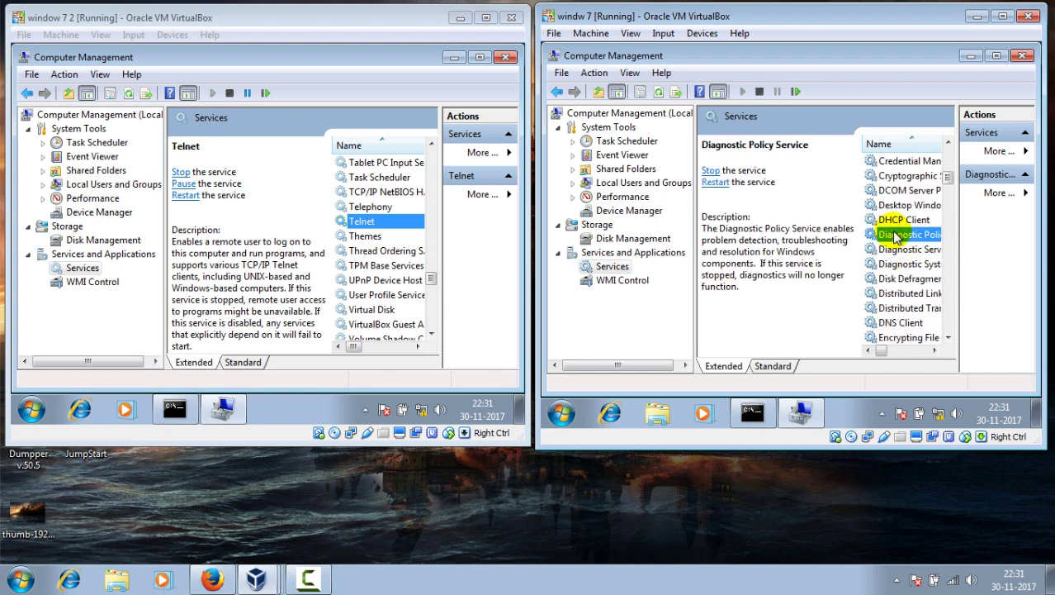
{"action": "key", "text": "t"}
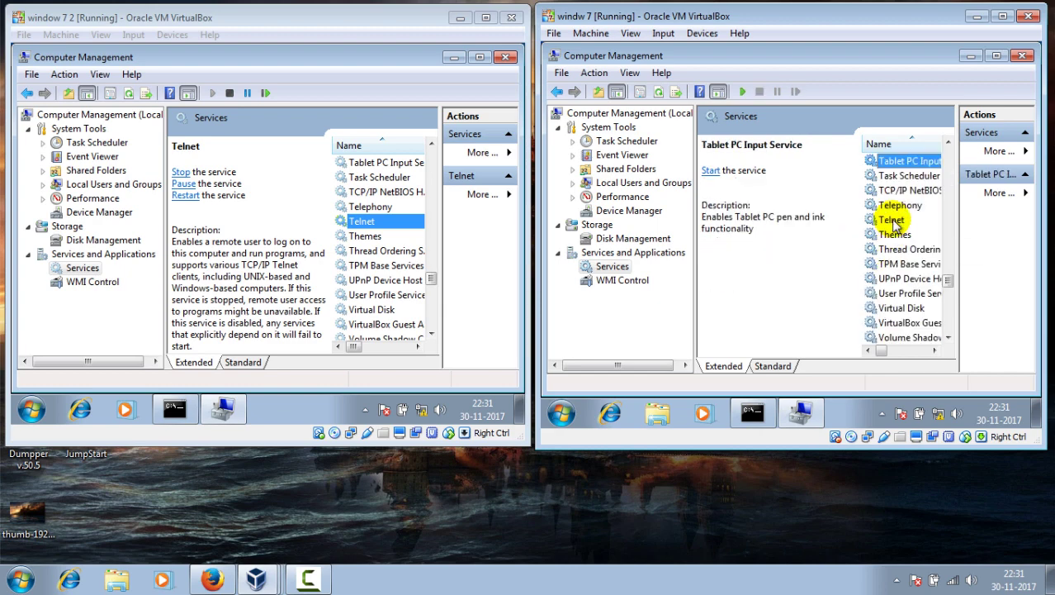
{"action": "left_click", "coordinate": [894, 221]}
{"action": "left_click", "coordinate": [896, 225]}
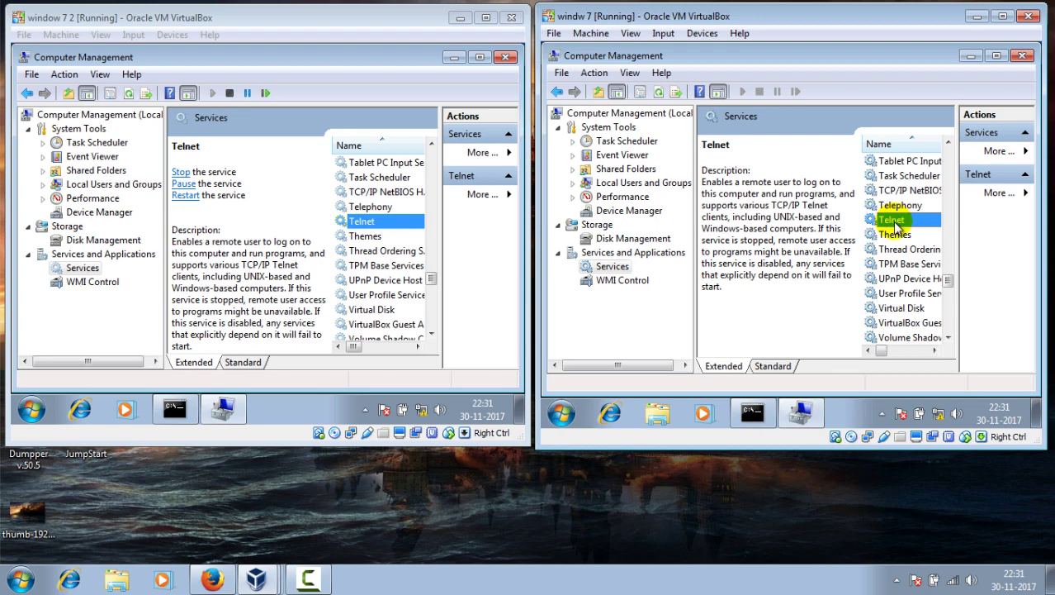
Set the Telnet service's startup type to Automatic (Delayed Start) on the windw 7 machine and start the service.
{"action": "right_click", "coordinate": [895, 225]}
{"action": "left_click", "coordinate": [947, 362]}
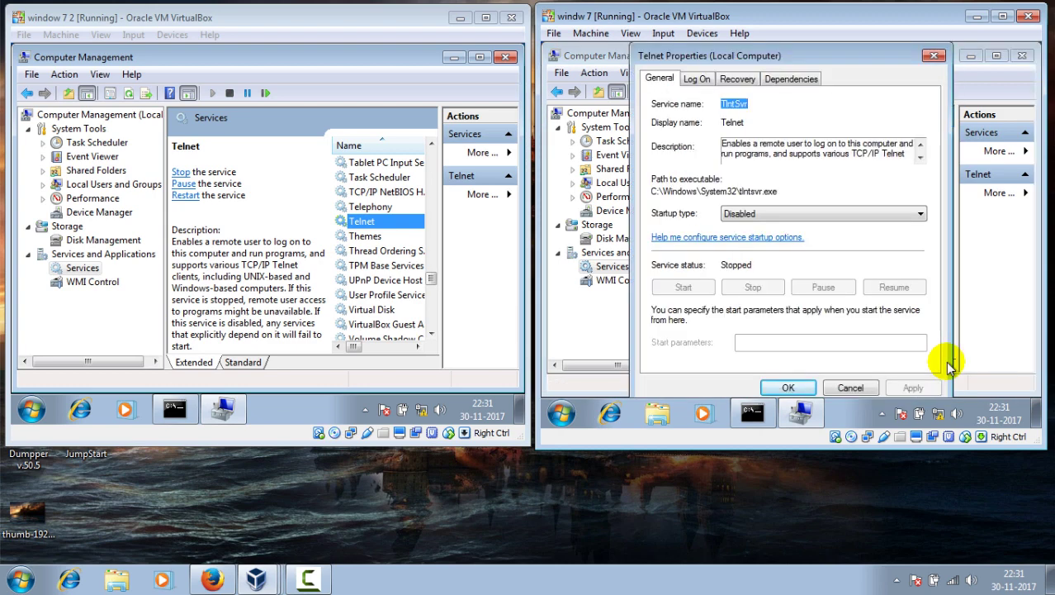
{"action": "left_click", "coordinate": [808, 213]}
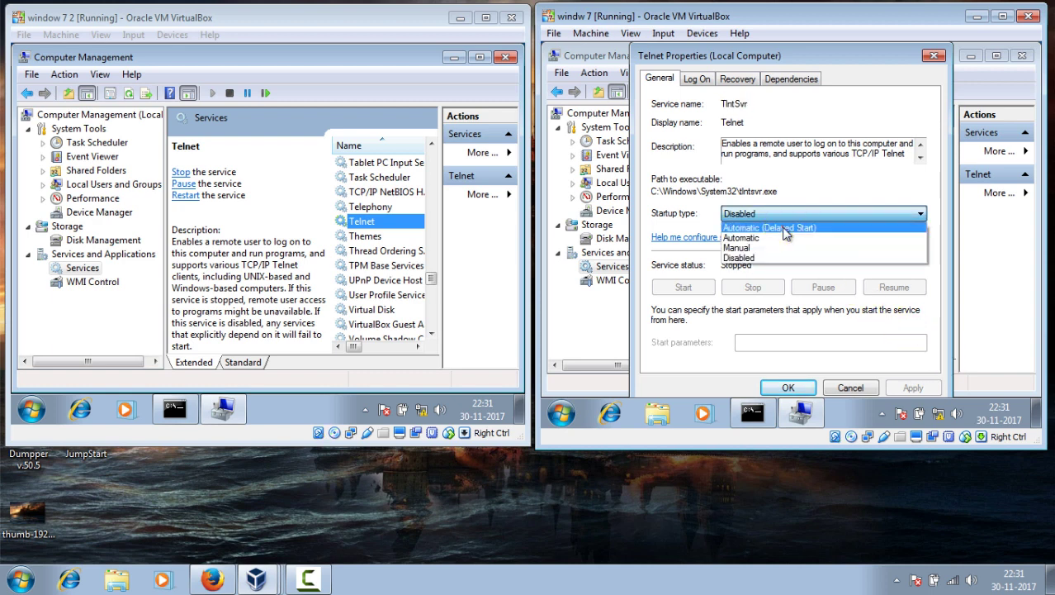
{"action": "left_click", "coordinate": [784, 228]}
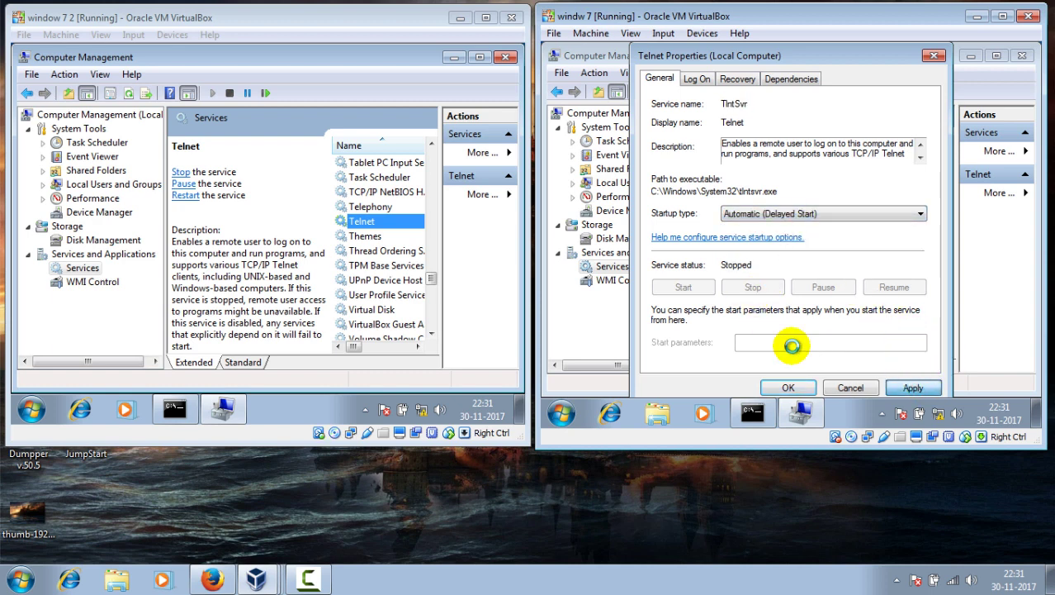
{"action": "left_click", "coordinate": [683, 287]}
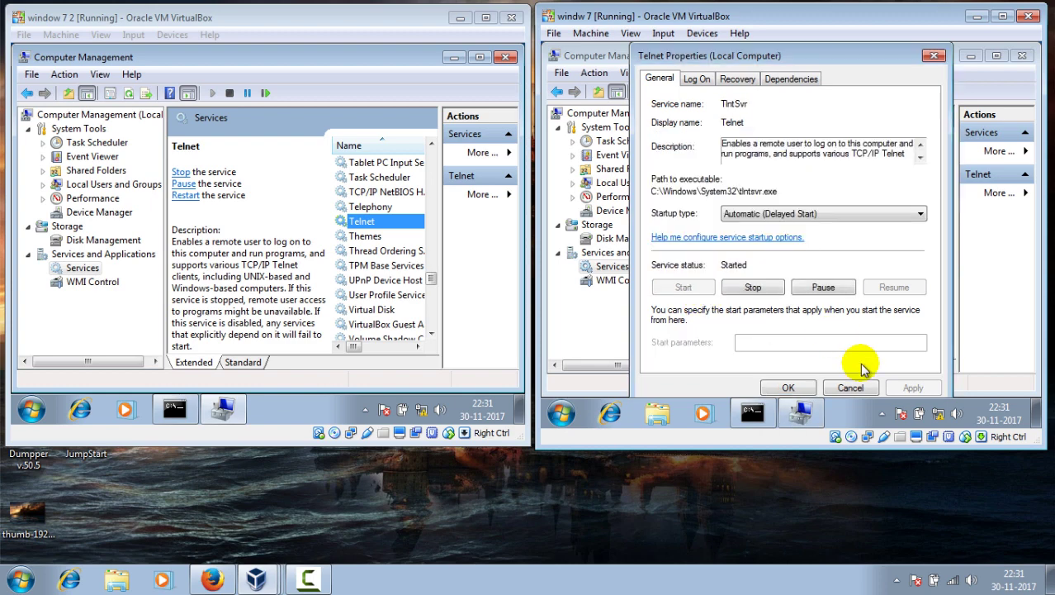
{"action": "left_click", "coordinate": [786, 388]}
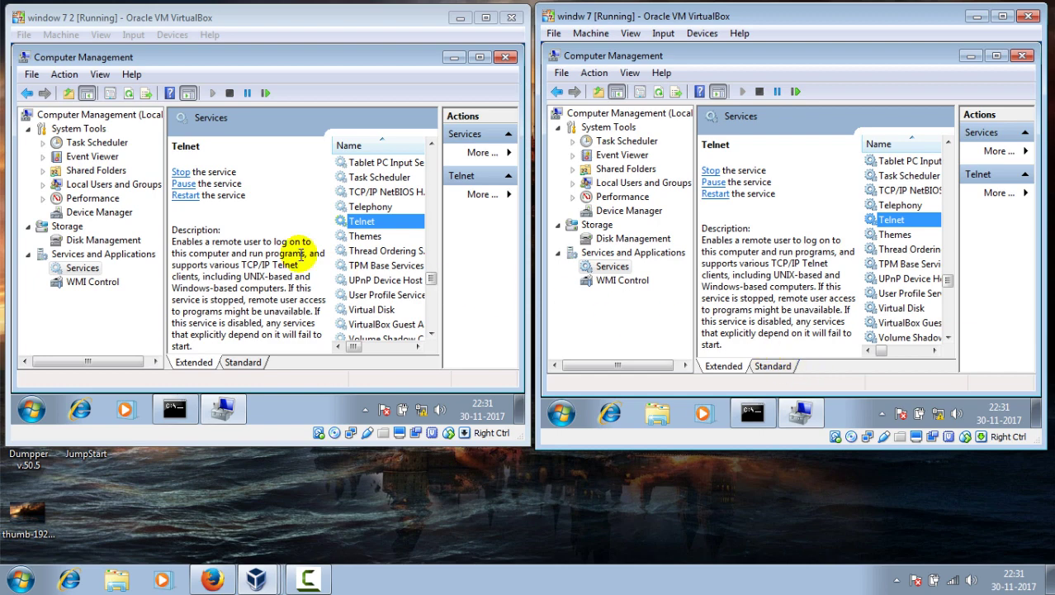
Display Groups under Local Users and Groups on both machines and select the TelnetClients group in each.
{"action": "left_click", "coordinate": [44, 184]}
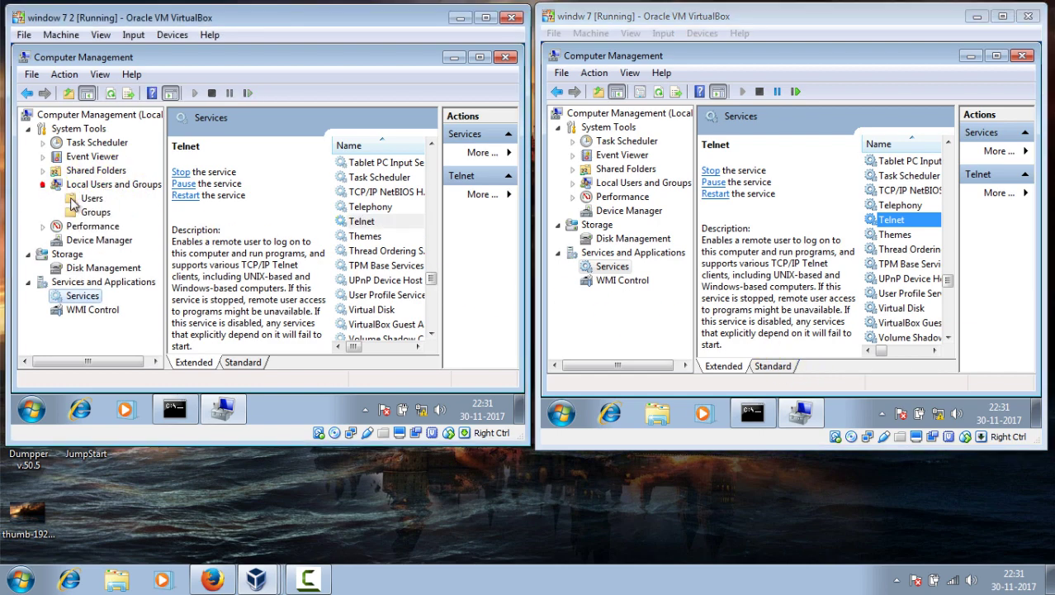
{"action": "left_click", "coordinate": [92, 212]}
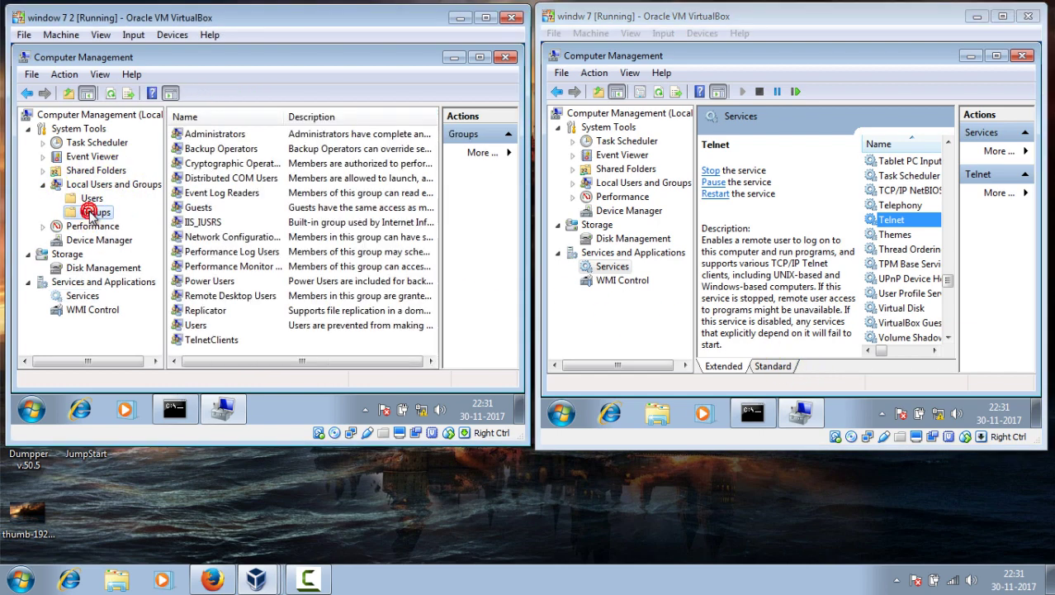
{"action": "left_click", "coordinate": [198, 339]}
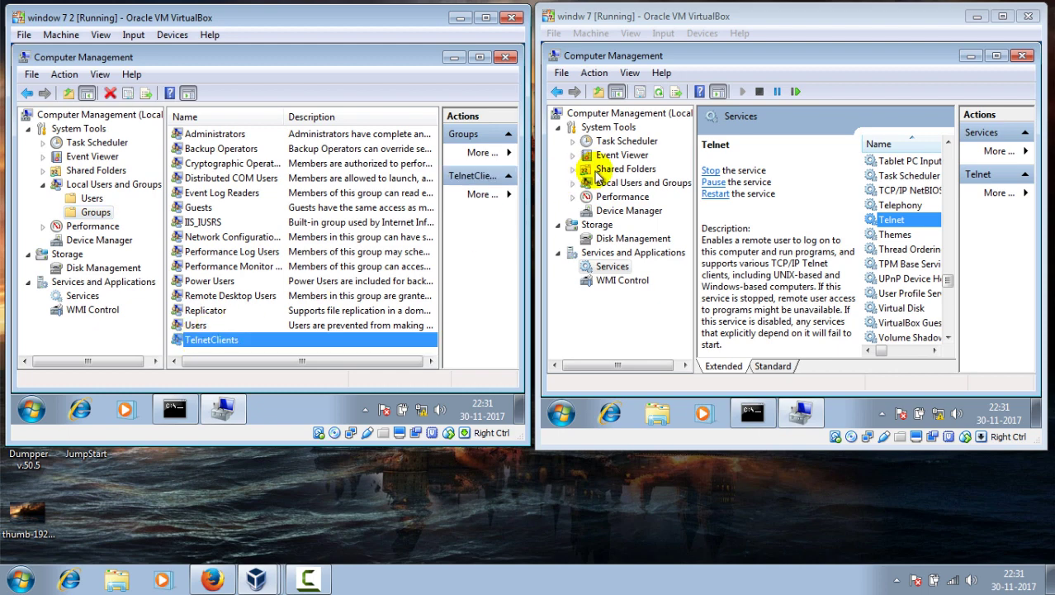
{"action": "left_click", "coordinate": [573, 183]}
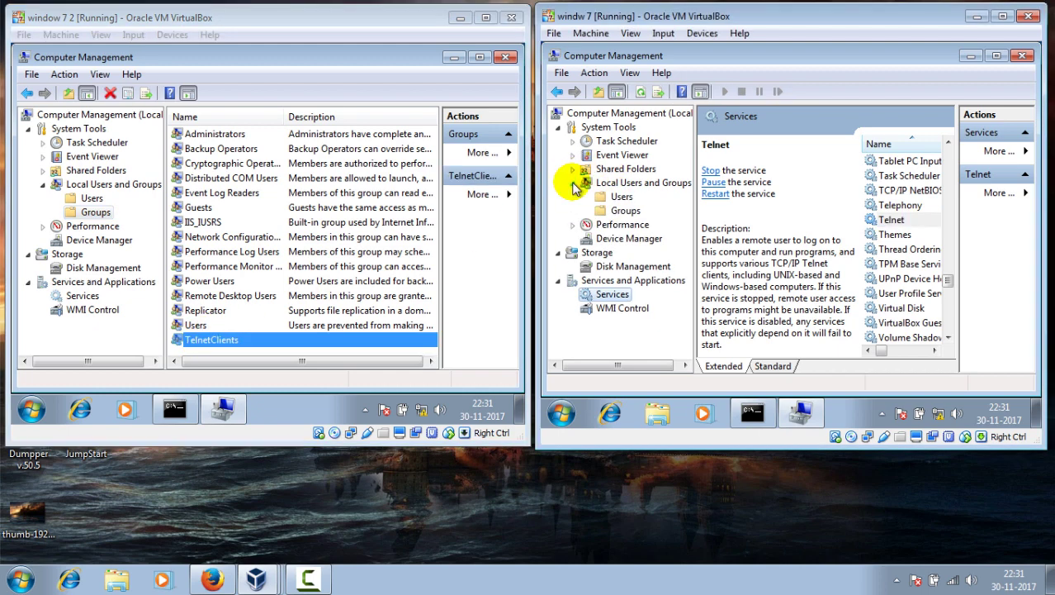
{"action": "left_click", "coordinate": [625, 211]}
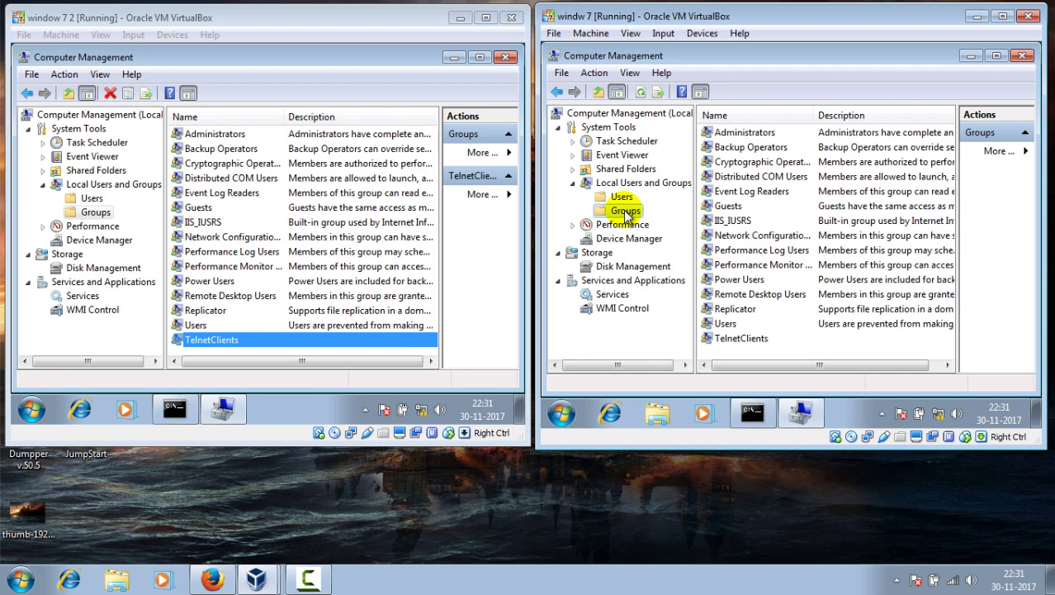
{"action": "left_click", "coordinate": [727, 335]}
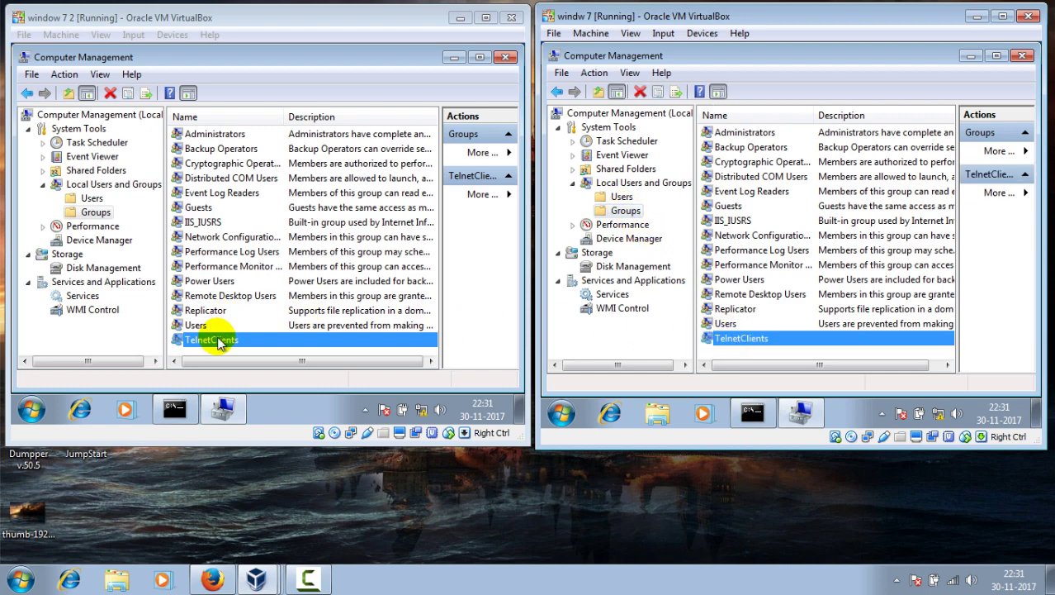
Start adding a member to the TelnetClients group on the window 7 2 machine and list all accounts with the advanced search.
{"action": "right_click", "coordinate": [279, 341]}
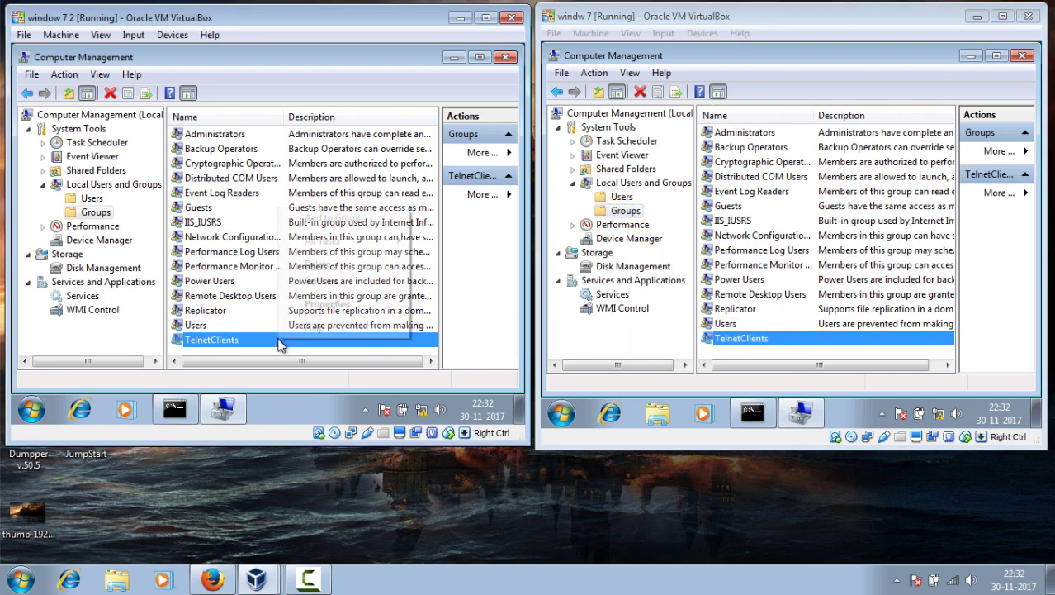
{"action": "left_click", "coordinate": [329, 219]}
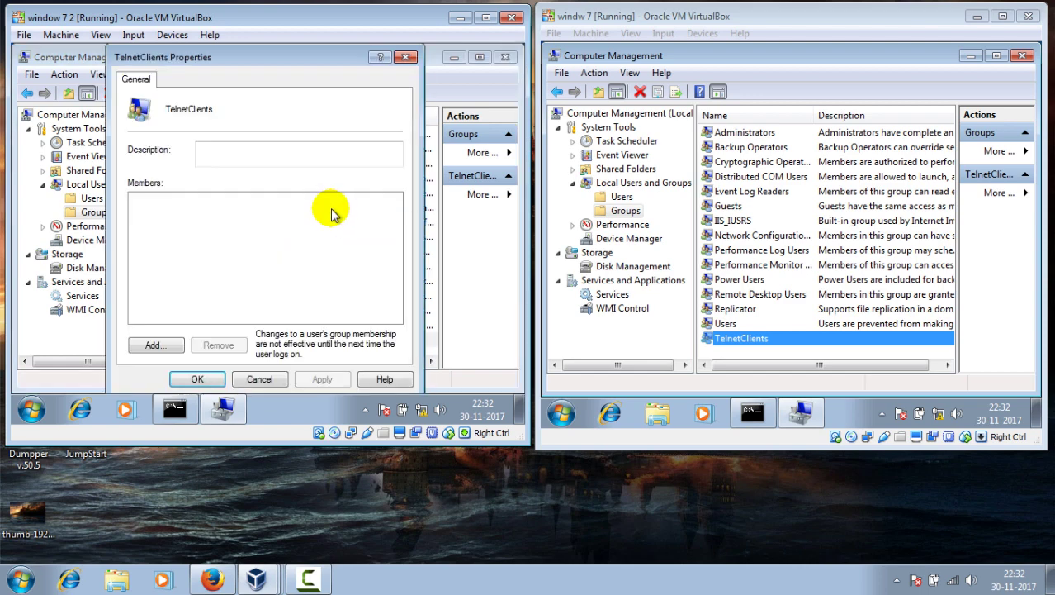
{"action": "left_click", "coordinate": [146, 345]}
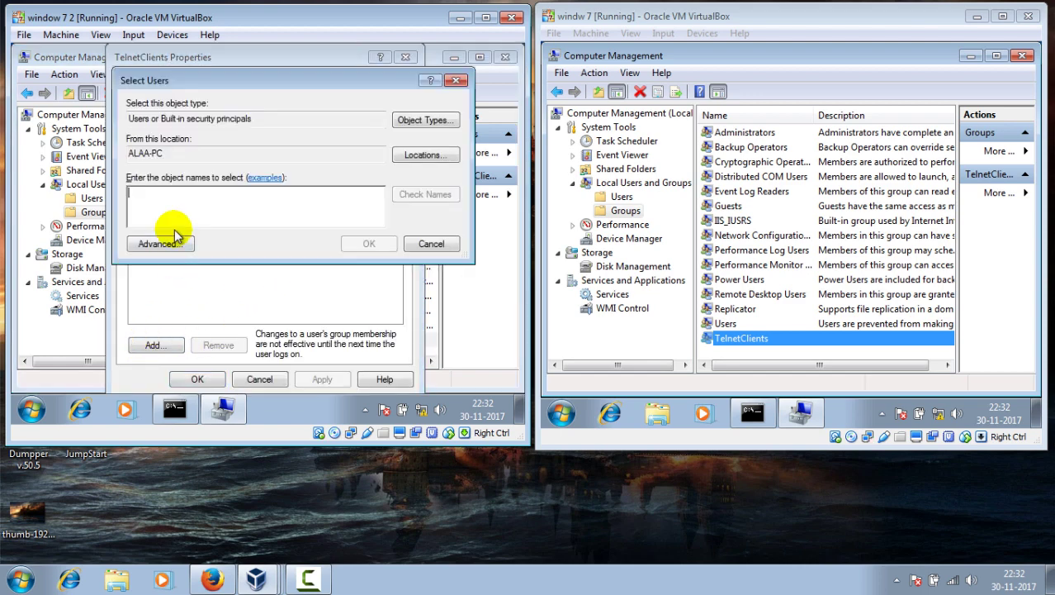
{"action": "left_click", "coordinate": [160, 244]}
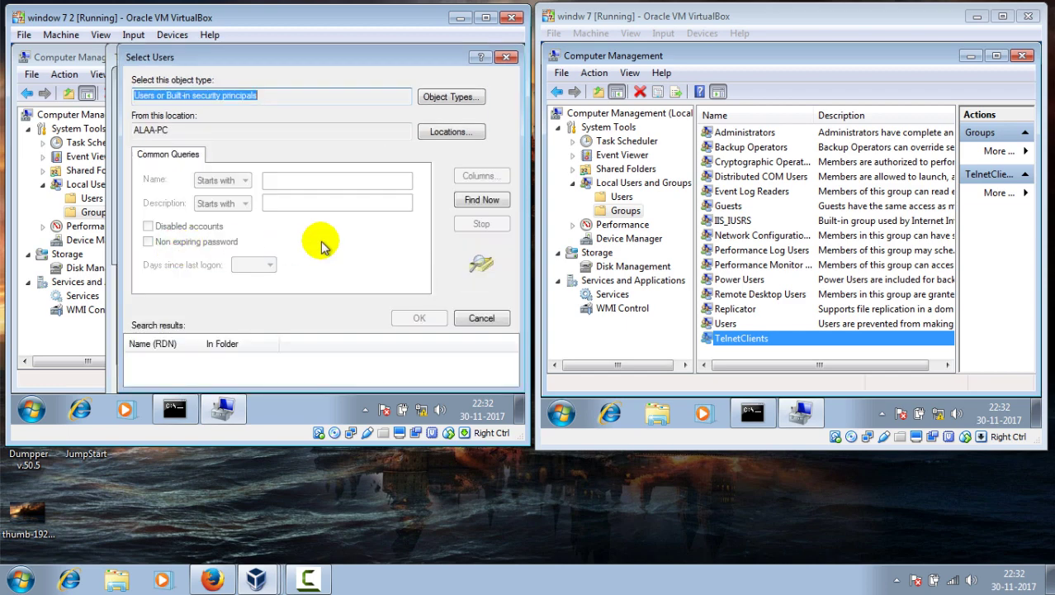
{"action": "left_click", "coordinate": [481, 200]}
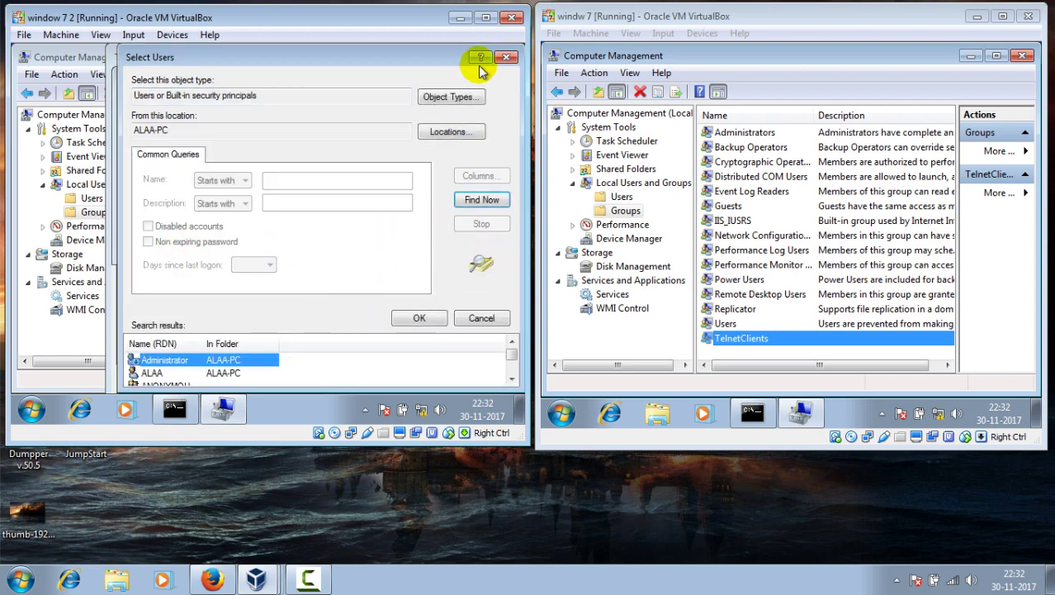
Maximize the window 7 2 machine, enlarge the Select Users dialog and examine the whole list of found accounts.
{"action": "left_click", "coordinate": [487, 17]}
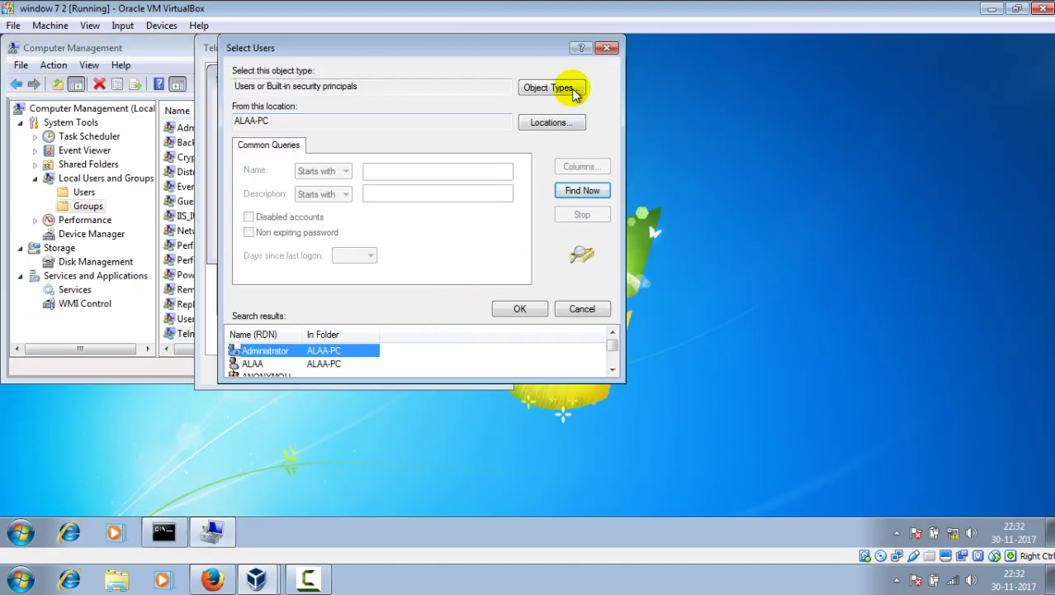
{"action": "left_click_drag", "start_coordinate": [625, 381], "coordinate": [778, 514]}
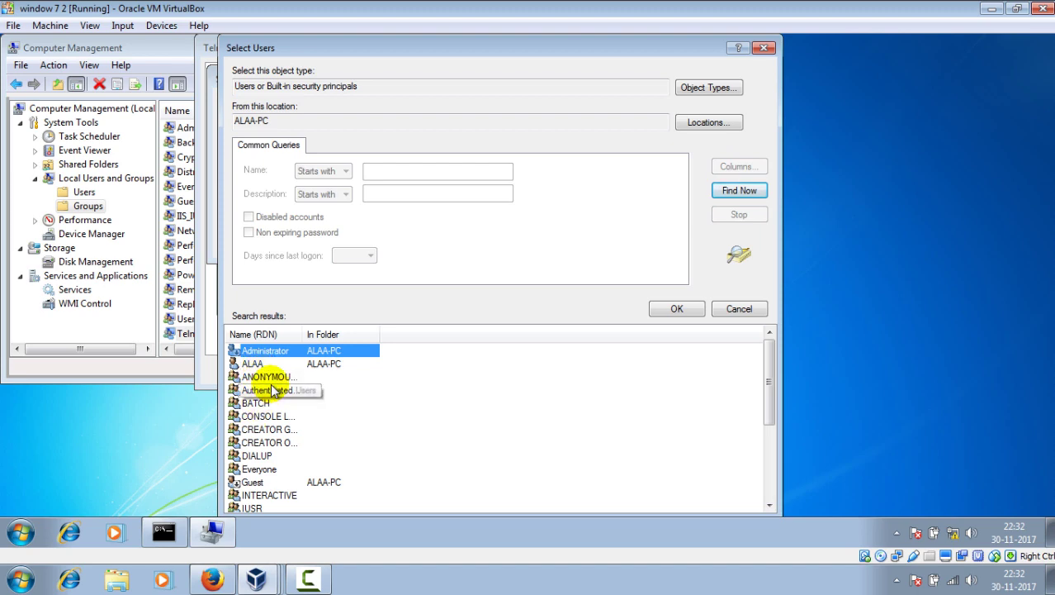
{"action": "scroll", "coordinate": [273, 390], "scroll_direction": "down", "scroll_amount": 3}
{"action": "scroll", "coordinate": [272, 390], "scroll_direction": "down", "scroll_amount": 1}
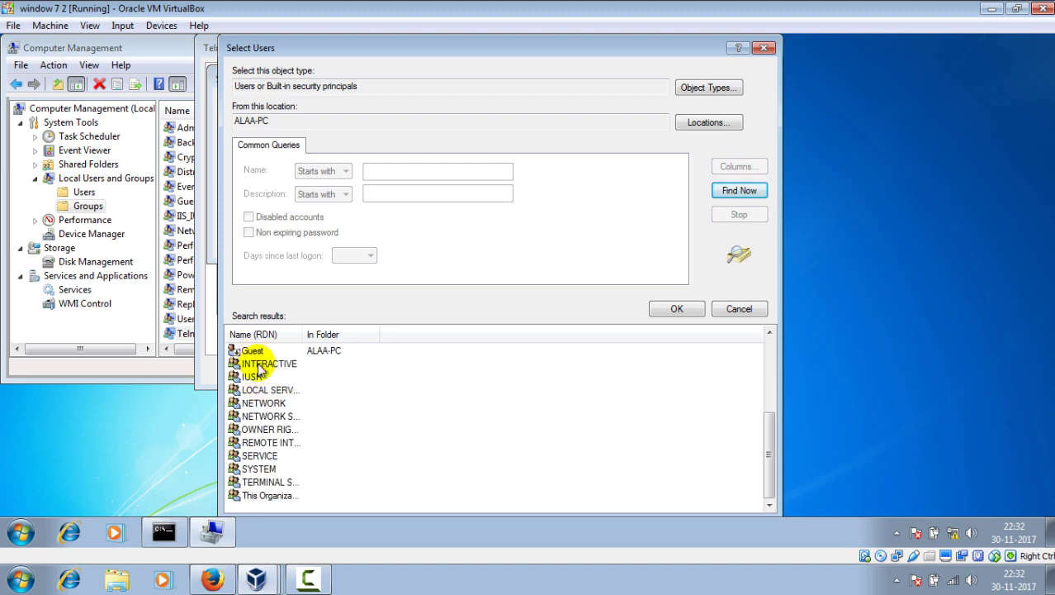
{"action": "left_click", "coordinate": [263, 389]}
{"action": "left_click", "coordinate": [263, 389]}
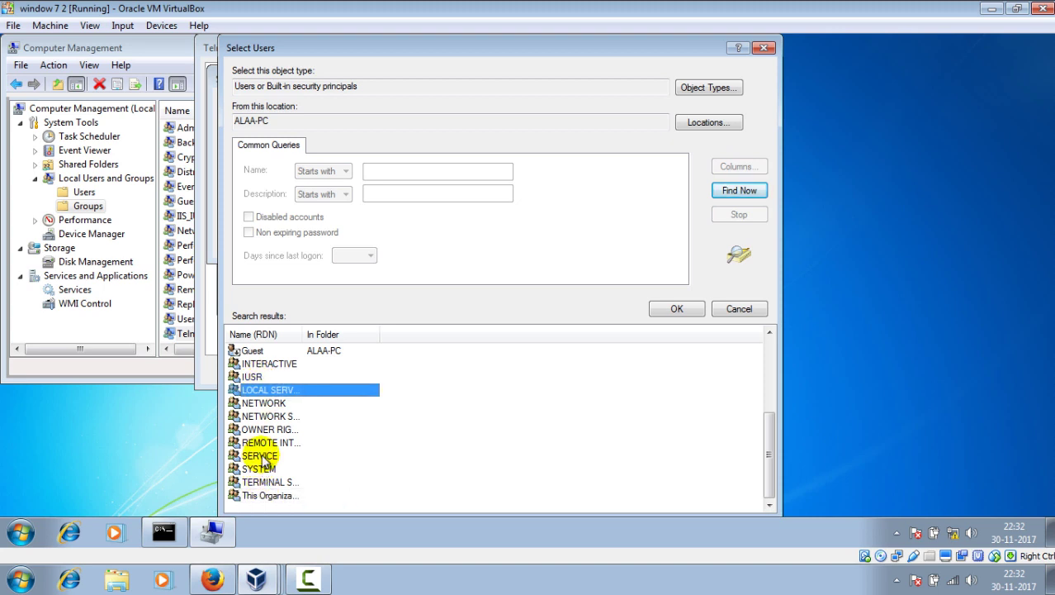
{"action": "scroll", "coordinate": [264, 443], "scroll_direction": "up", "scroll_amount": 1}
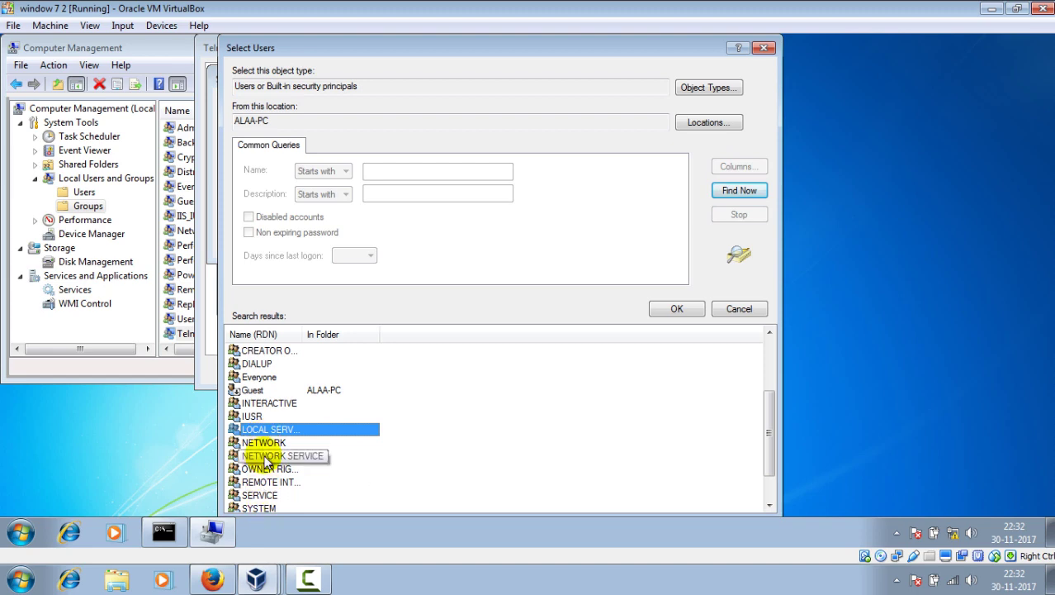
{"action": "scroll", "coordinate": [264, 450], "scroll_direction": "down", "scroll_amount": 1}
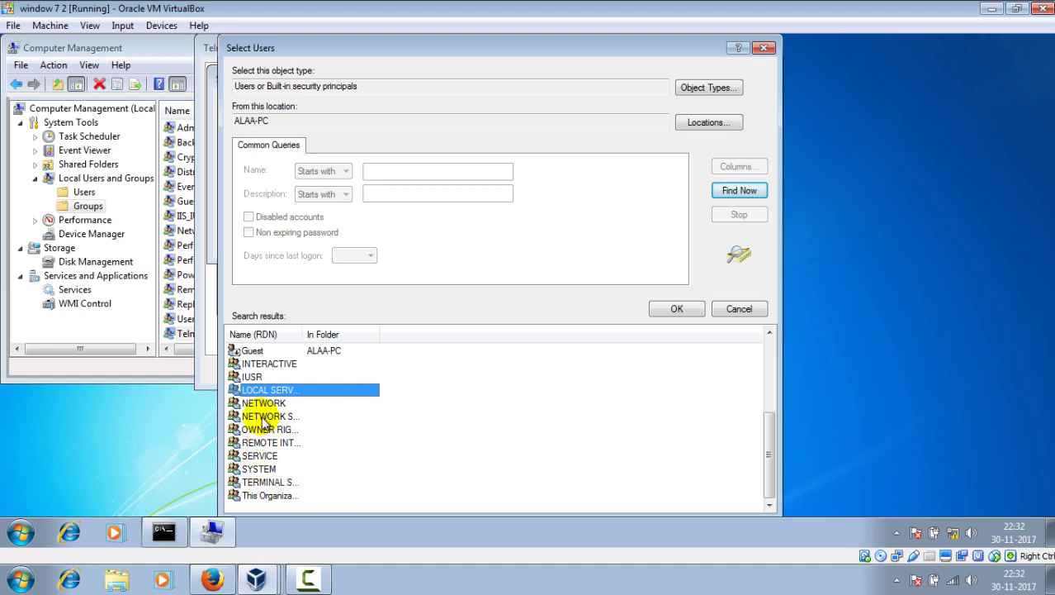
{"action": "scroll", "coordinate": [258, 397], "scroll_direction": "up", "scroll_amount": 1}
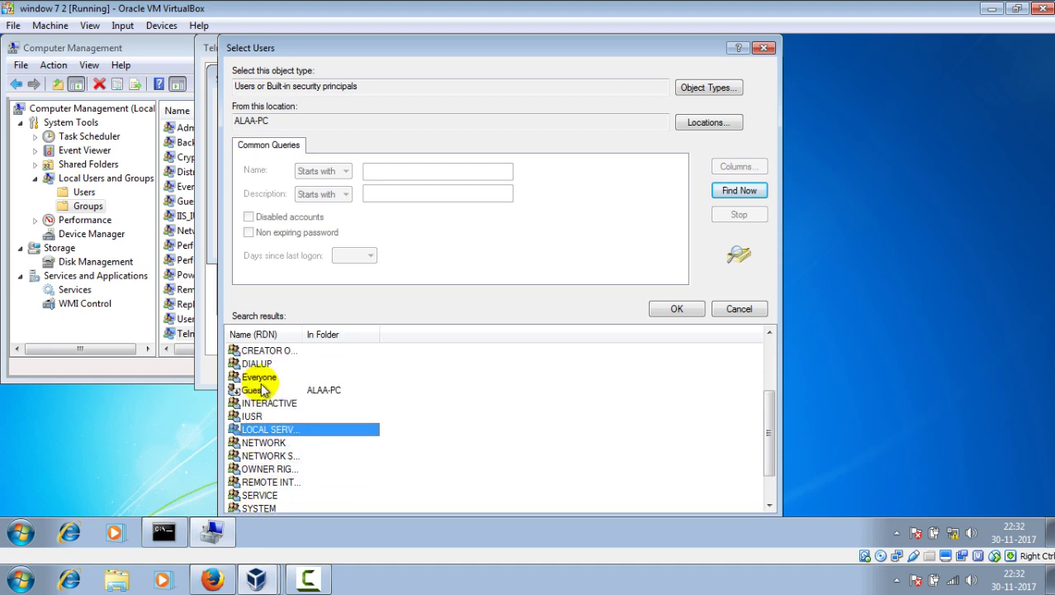
{"action": "scroll", "coordinate": [262, 391], "scroll_direction": "up", "scroll_amount": 2}
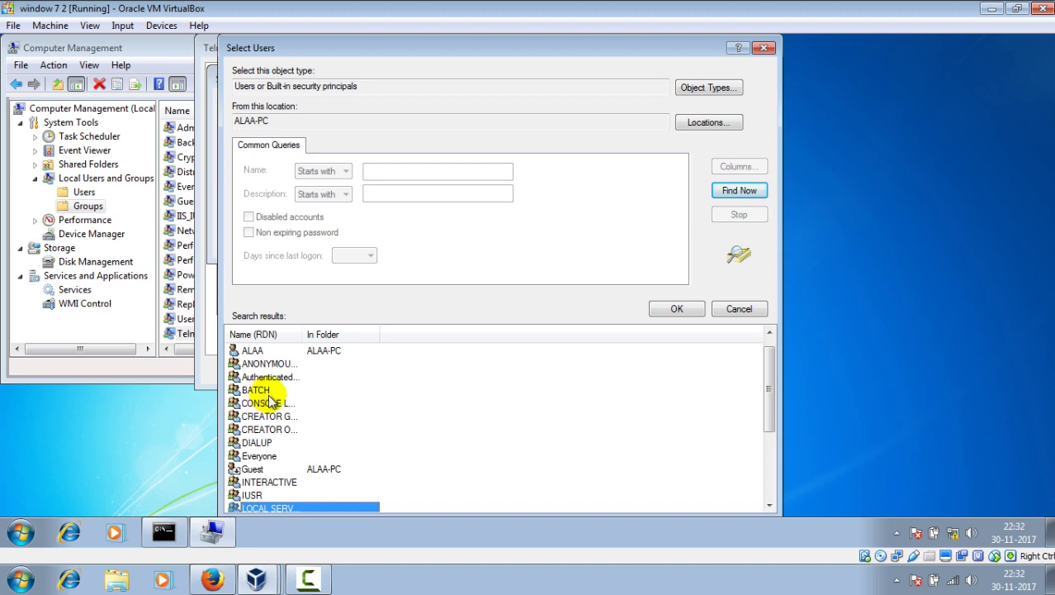
{"action": "left_click", "coordinate": [254, 350]}
{"action": "scroll", "coordinate": [287, 414], "scroll_direction": "down", "scroll_amount": 1}
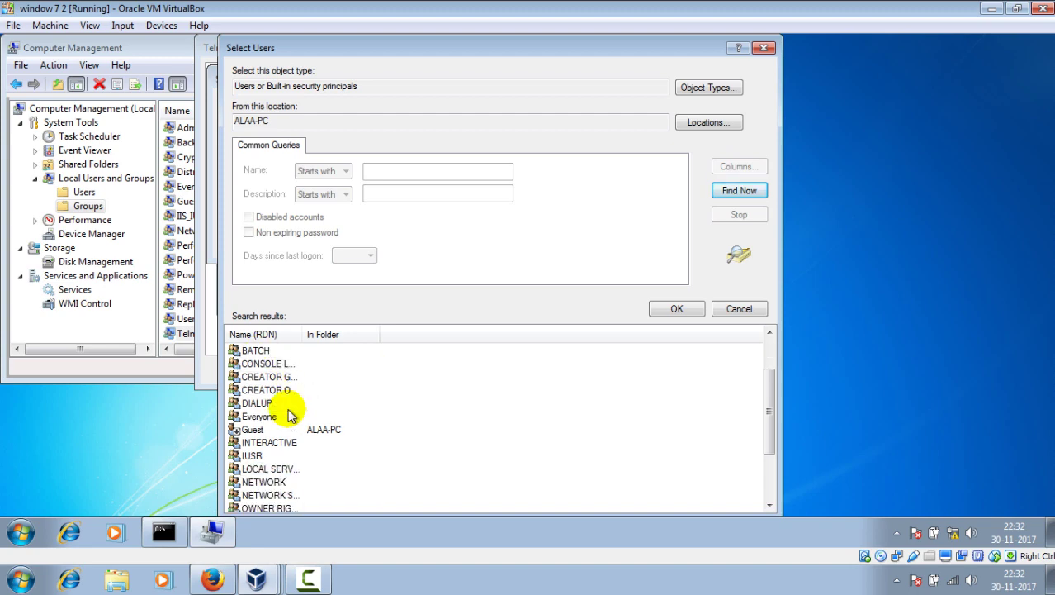
{"action": "scroll", "coordinate": [275, 502], "scroll_direction": "down", "scroll_amount": 1}
{"action": "scroll", "coordinate": [275, 502], "scroll_direction": "down", "scroll_amount": 1}
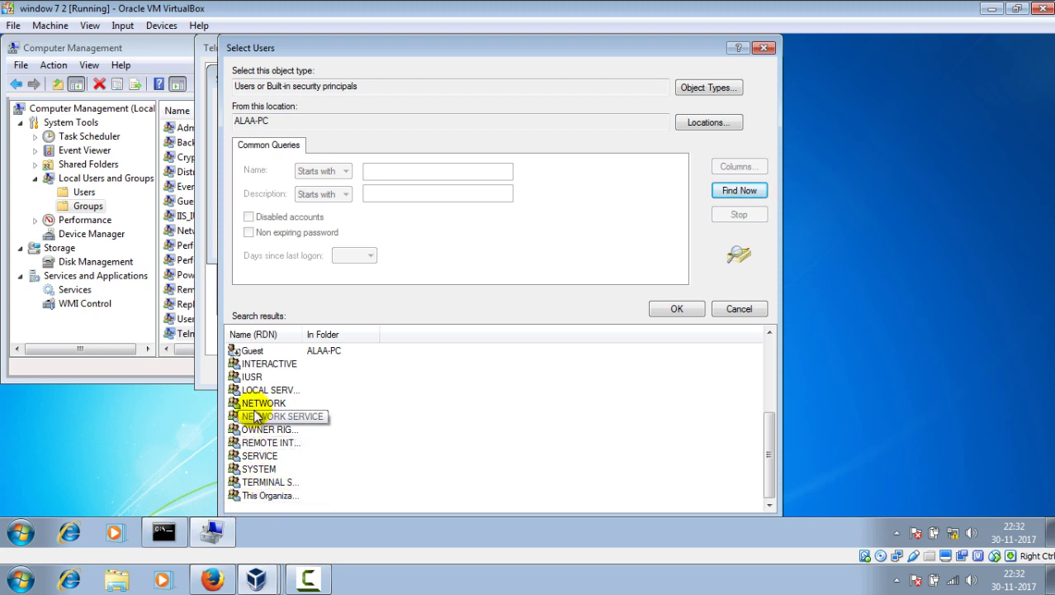
{"action": "scroll", "coordinate": [264, 380], "scroll_direction": "up", "scroll_amount": 4}
Add the personal local user account listed below Administrator to the TelnetClients group on the window 7 2 machine and apply the change.
{"action": "left_click", "coordinate": [255, 364]}
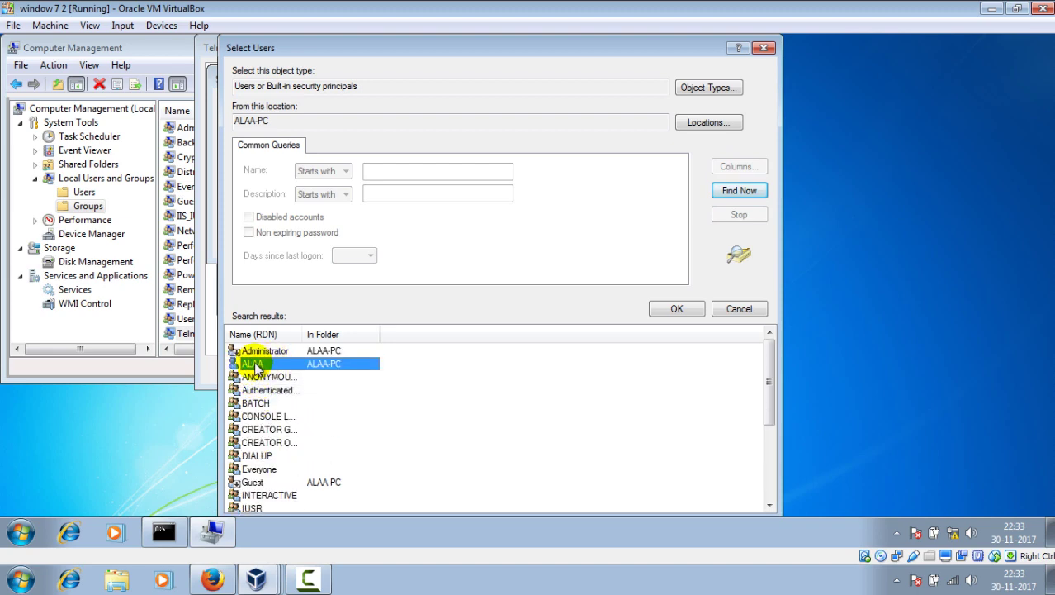
{"action": "left_click", "coordinate": [692, 309]}
{"action": "left_click", "coordinate": [469, 242]}
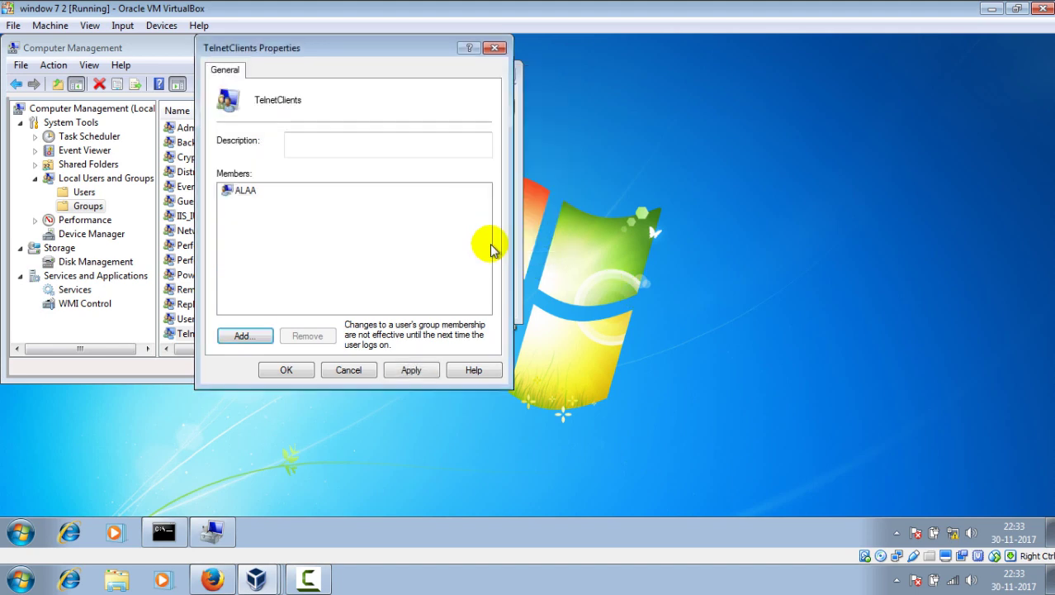
{"action": "left_click", "coordinate": [239, 190]}
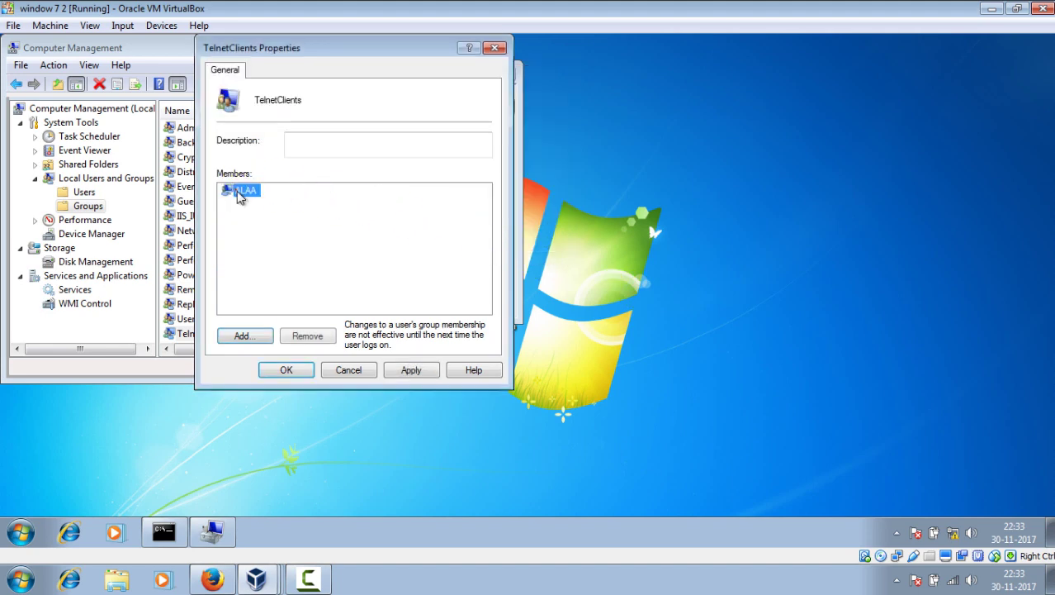
{"action": "left_click", "coordinate": [406, 373]}
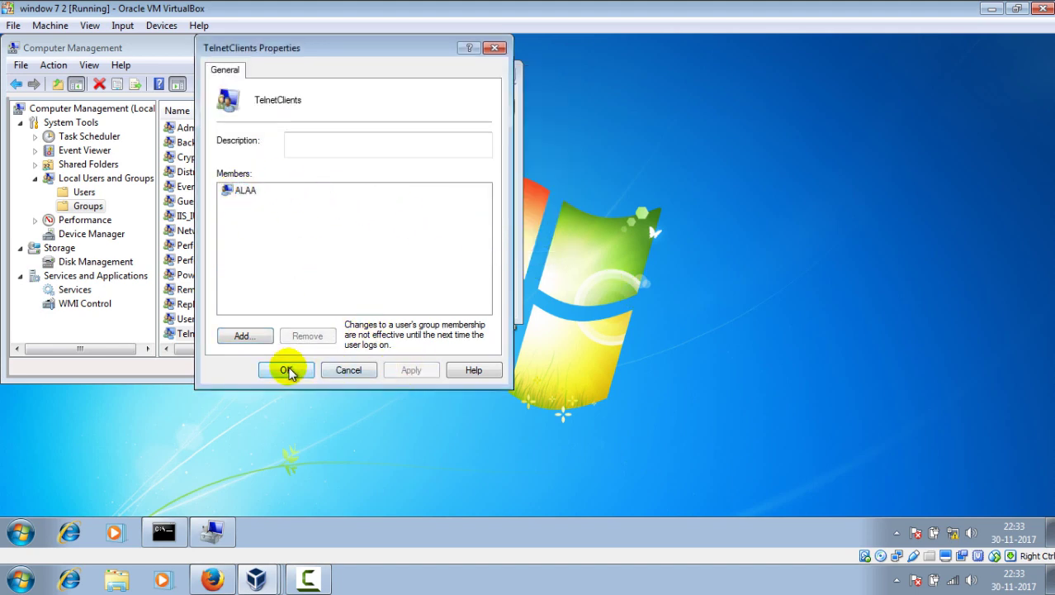
{"action": "left_click", "coordinate": [286, 370]}
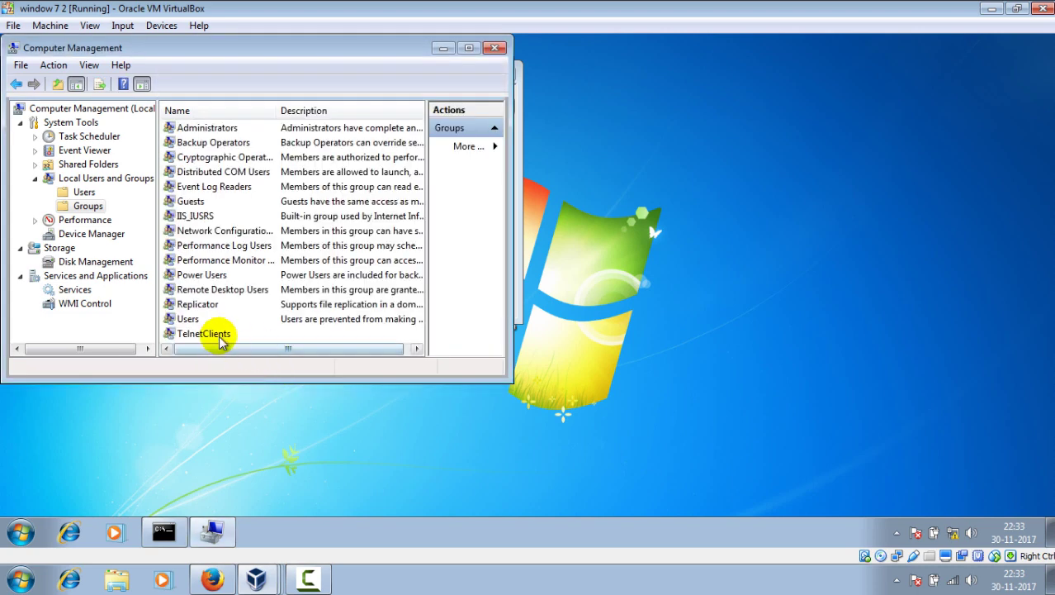
Reopen the TelnetClients group's properties on the window 7 2 machine, check its member list and close it.
{"action": "left_click", "coordinate": [208, 333]}
{"action": "right_click", "coordinate": [216, 334]}
{"action": "left_click", "coordinate": [275, 436]}
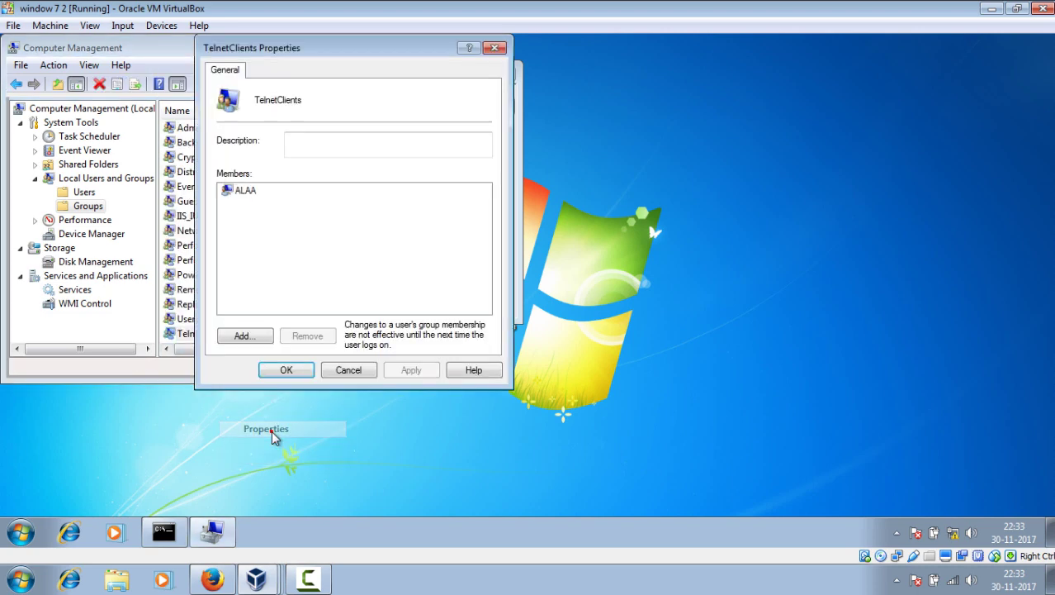
{"action": "left_click", "coordinate": [246, 192]}
{"action": "left_click", "coordinate": [329, 337]}
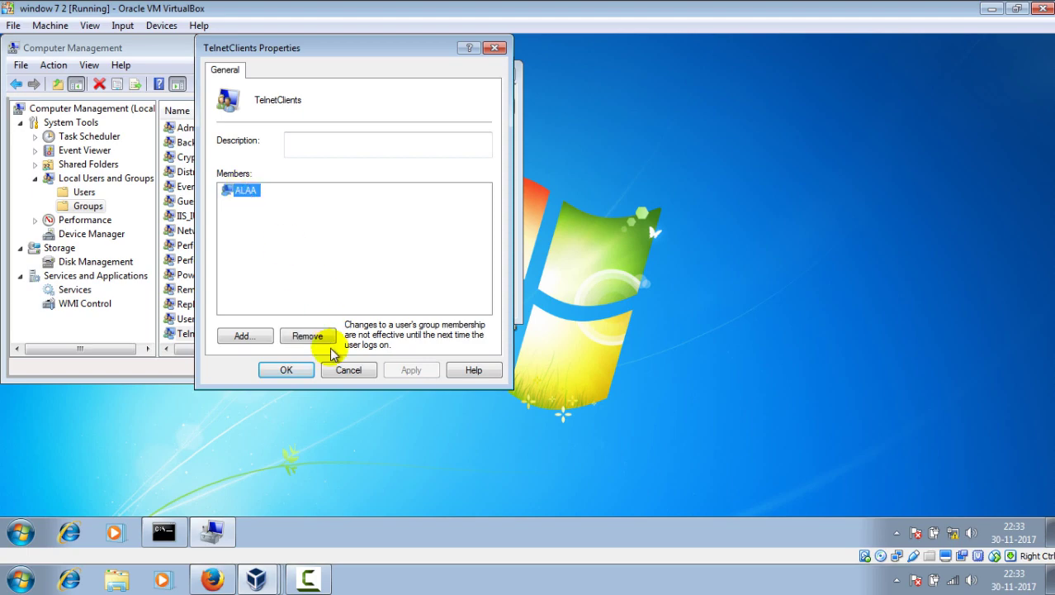
{"action": "left_click", "coordinate": [286, 370]}
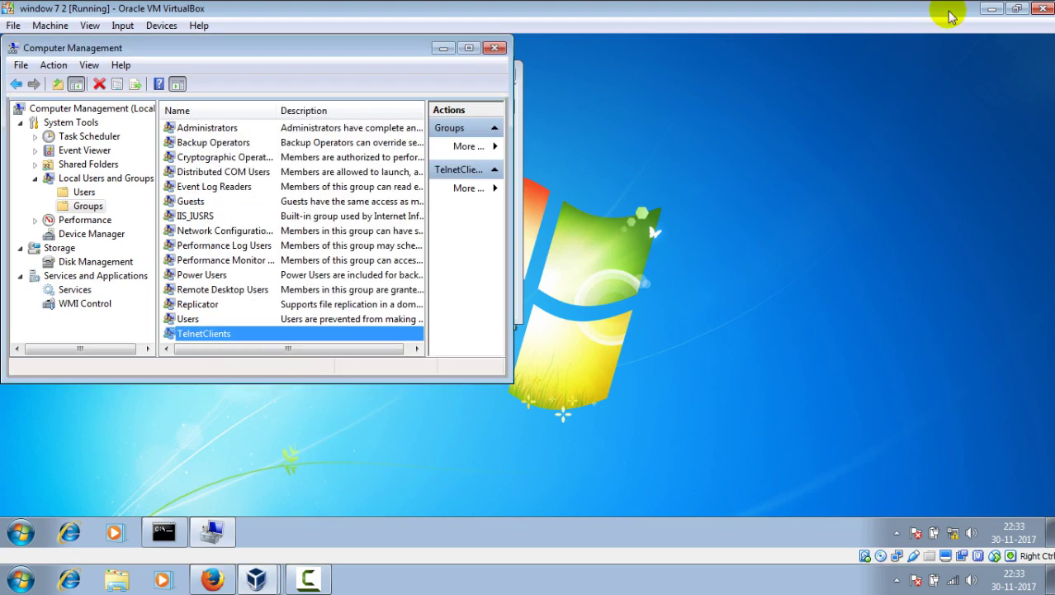
Switch to the windw 7 machine, start adding a member to its TelnetClients group and list all accounts with the advanced search.
{"action": "left_click", "coordinate": [1017, 9]}
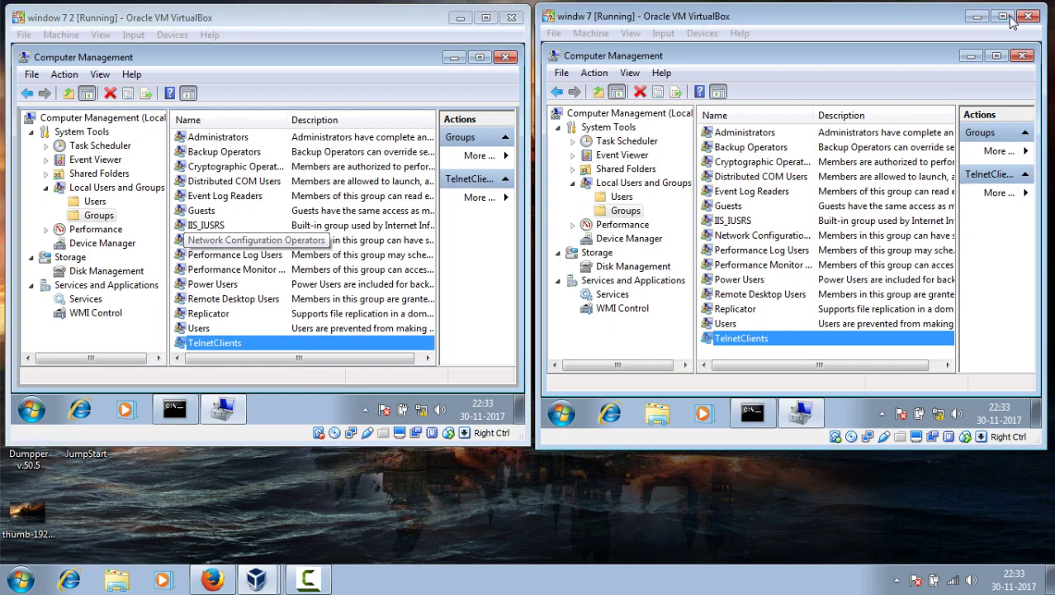
{"action": "left_click", "coordinate": [1005, 16]}
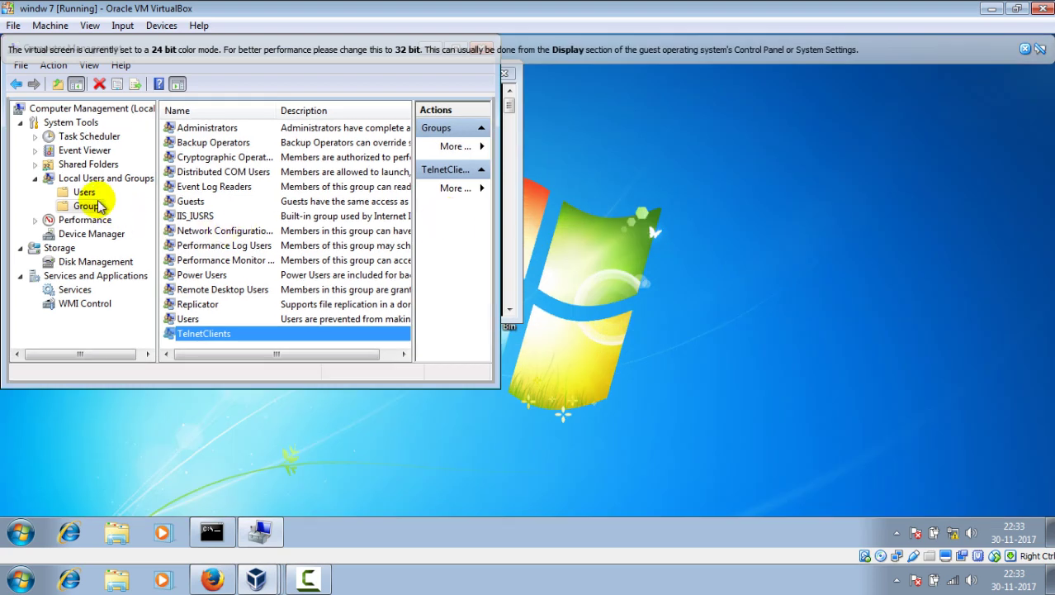
{"action": "right_click", "coordinate": [213, 335]}
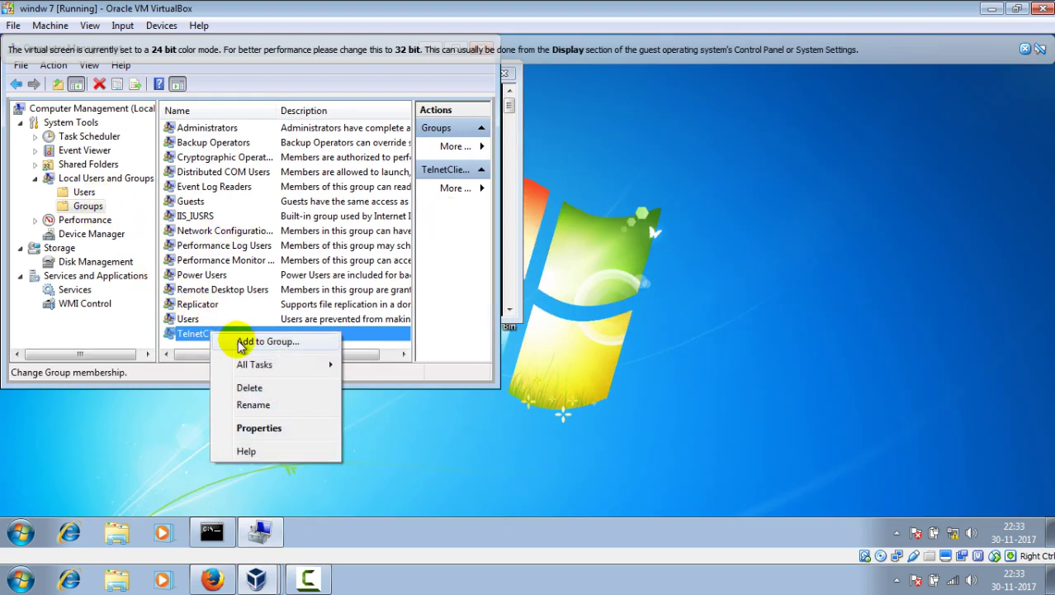
{"action": "left_click", "coordinate": [249, 342]}
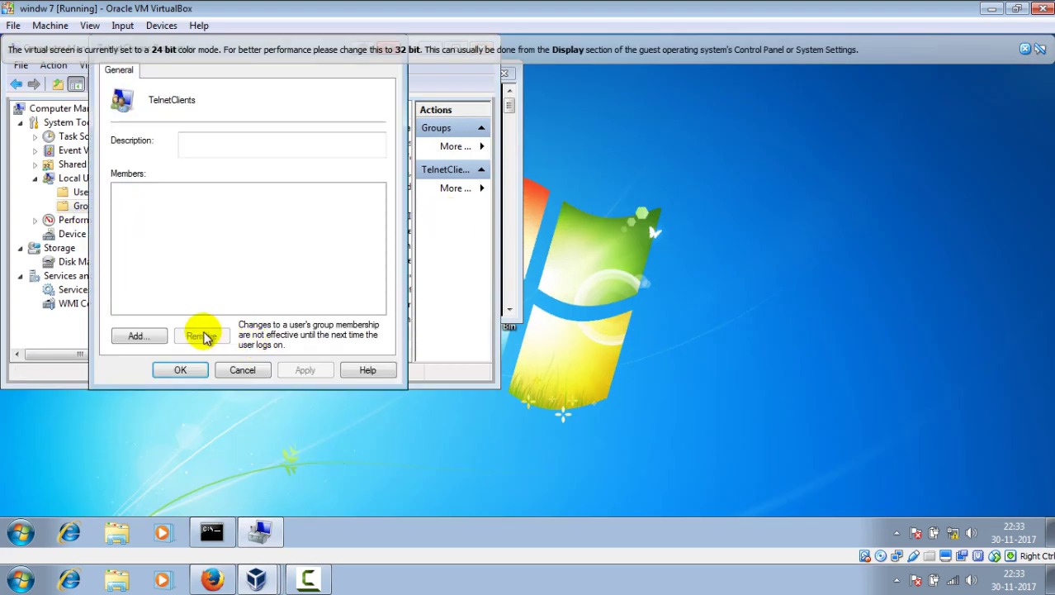
{"action": "left_click", "coordinate": [146, 336]}
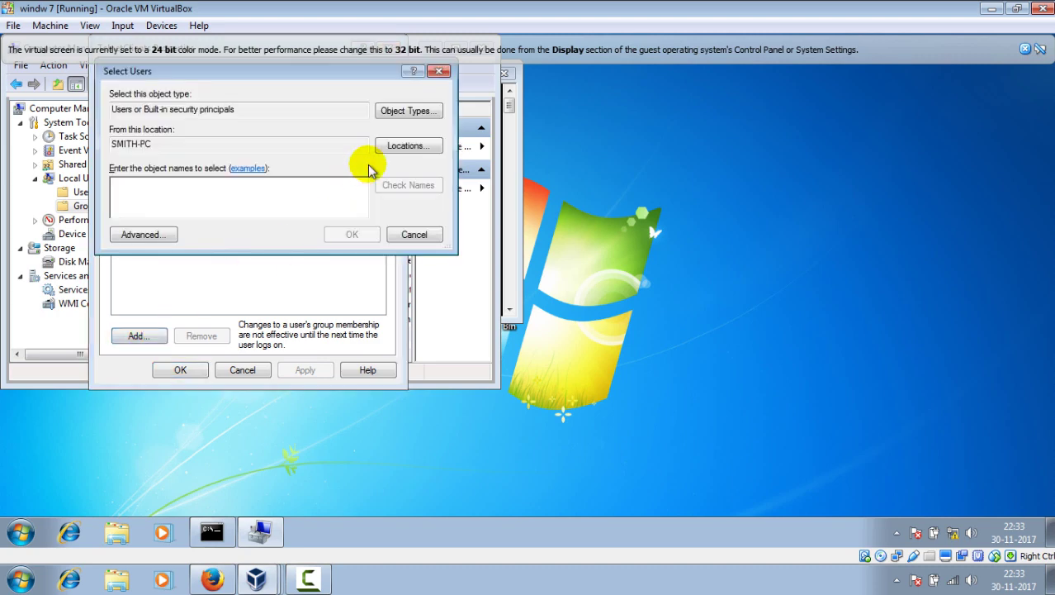
{"action": "left_click", "coordinate": [144, 234]}
{"action": "left_click", "coordinate": [465, 219]}
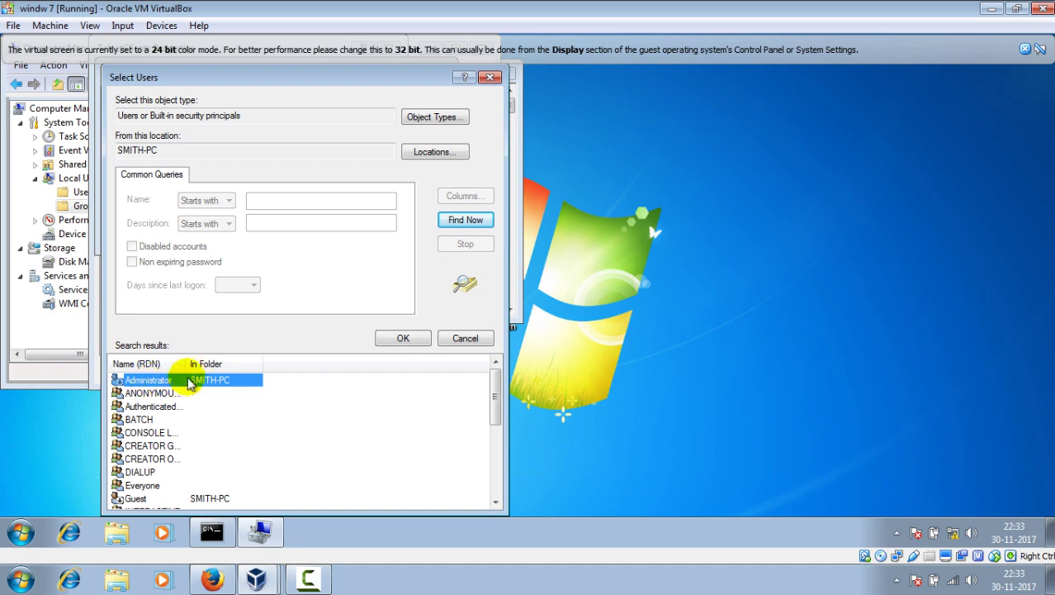
Add the personal local user account listed below SERVICE to the TelnetClients group on the windw 7 machine and confirm the change.
{"action": "scroll", "coordinate": [186, 408], "scroll_direction": "down", "scroll_amount": 4}
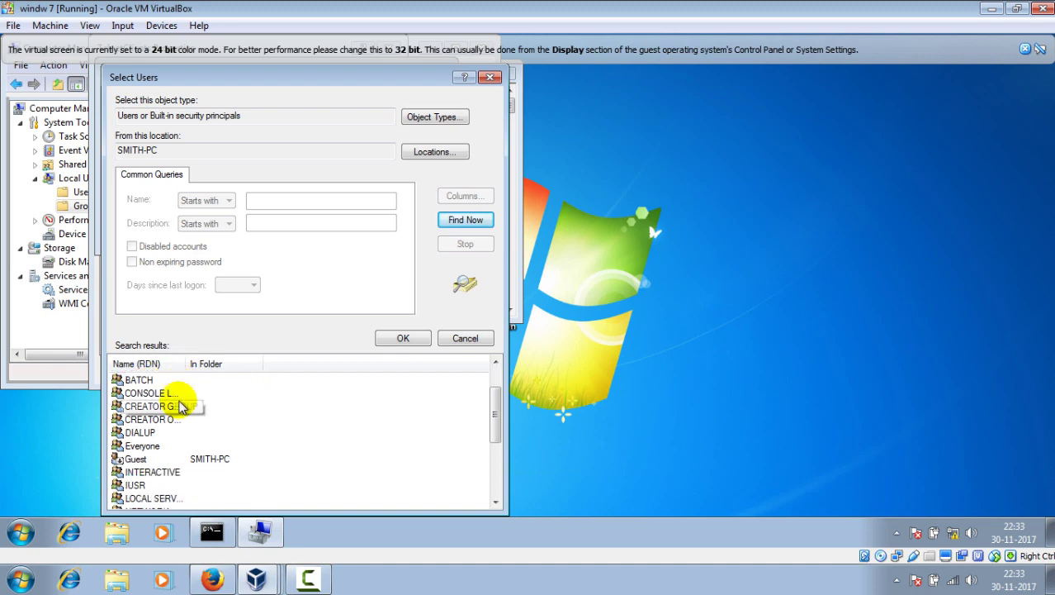
{"action": "left_click", "coordinate": [137, 459]}
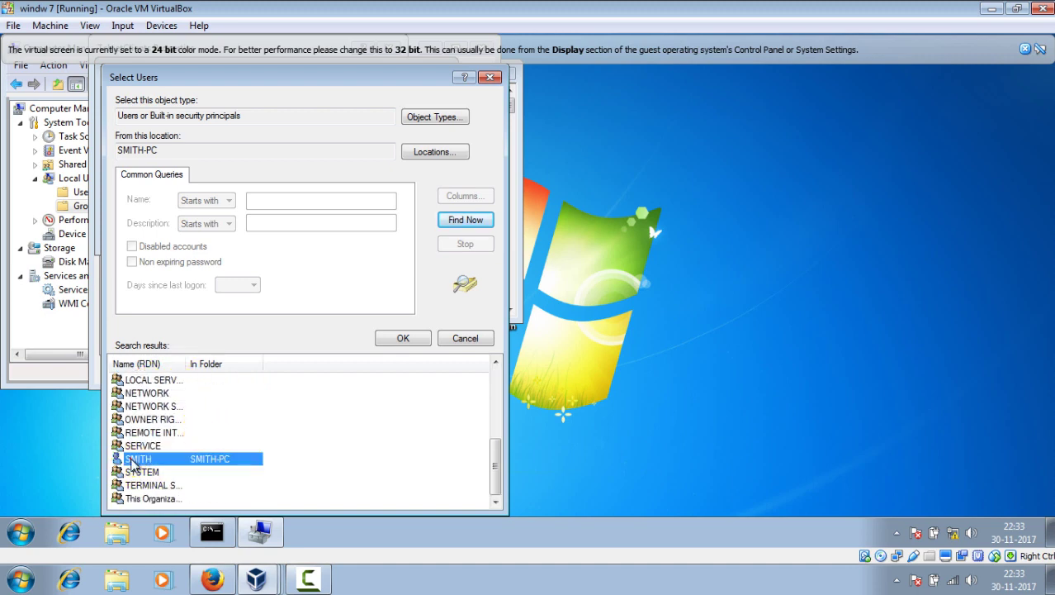
{"action": "left_click", "coordinate": [403, 338]}
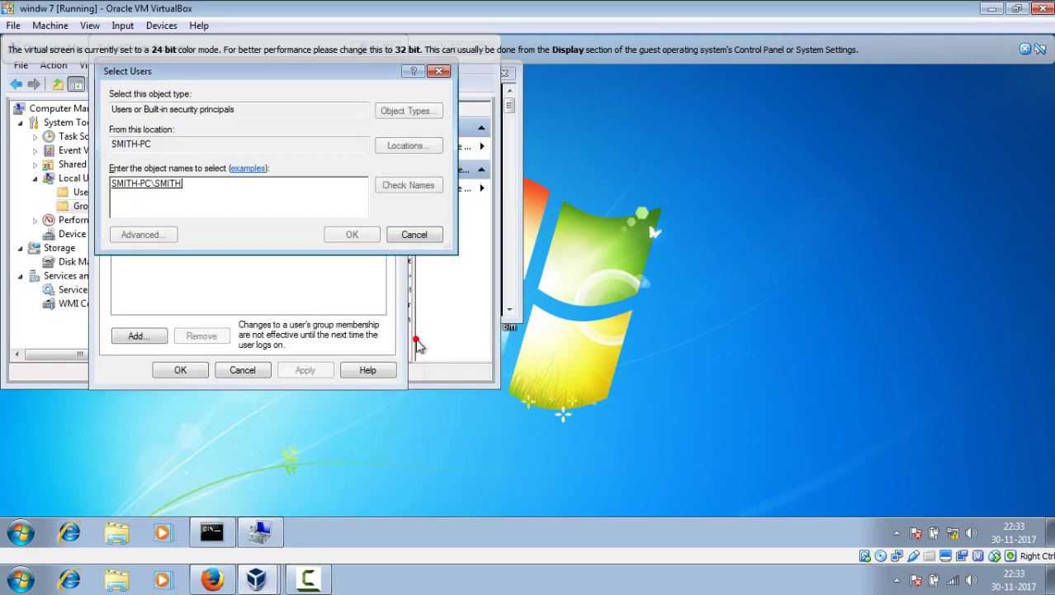
{"action": "left_click", "coordinate": [351, 235]}
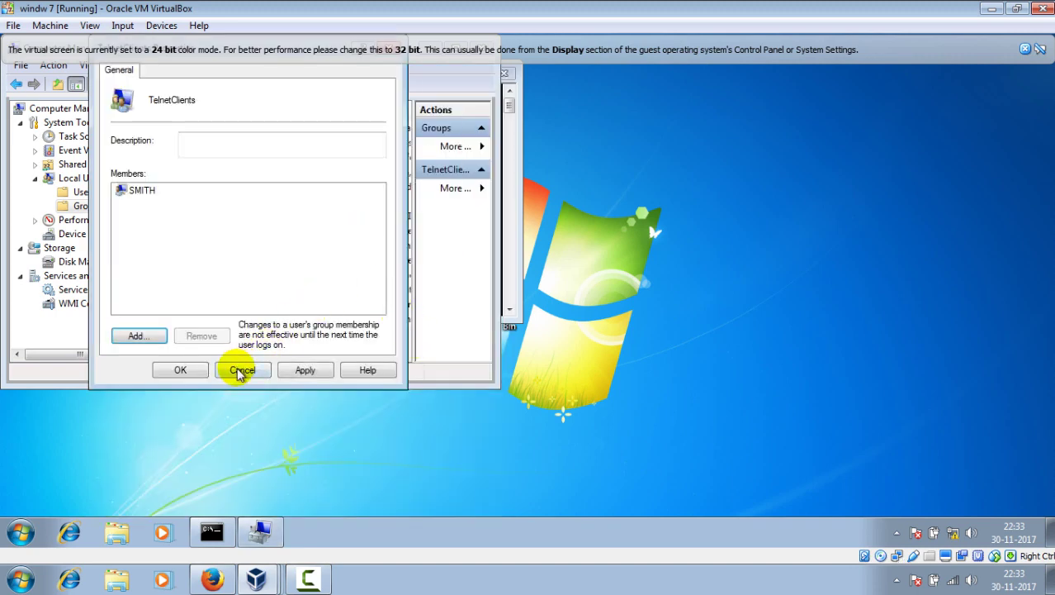
{"action": "left_click", "coordinate": [185, 369]}
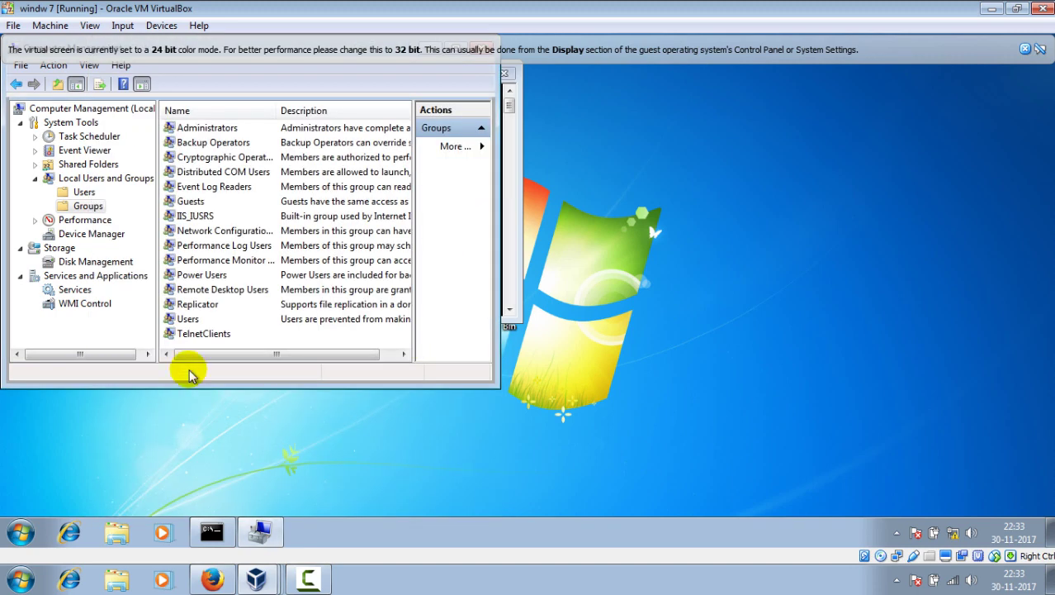
Show both virtual machines side by side again and close Computer Management on each.
{"action": "left_click", "coordinate": [1018, 9]}
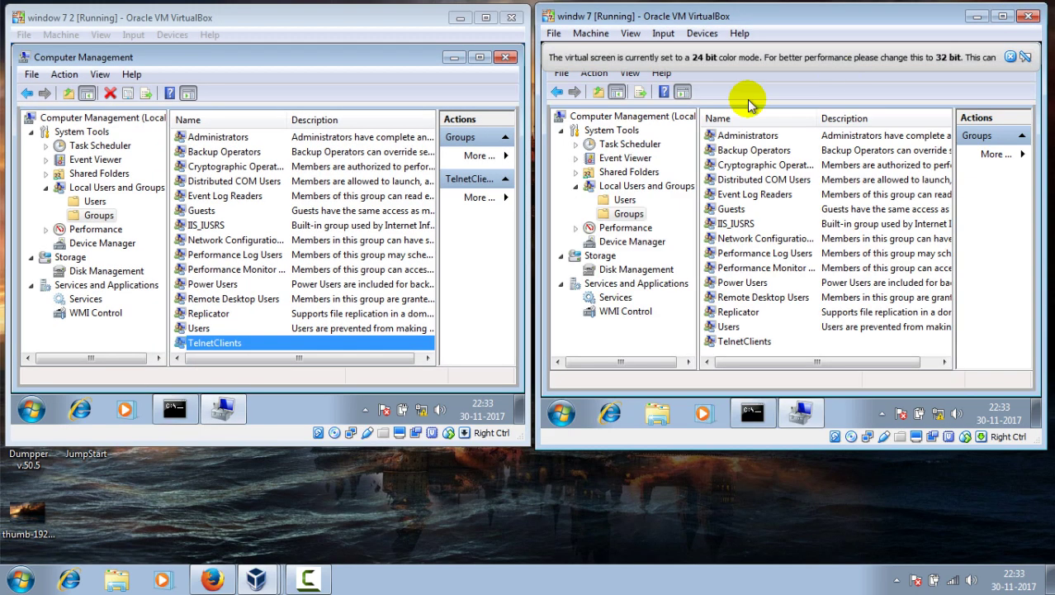
{"action": "left_click", "coordinate": [505, 57]}
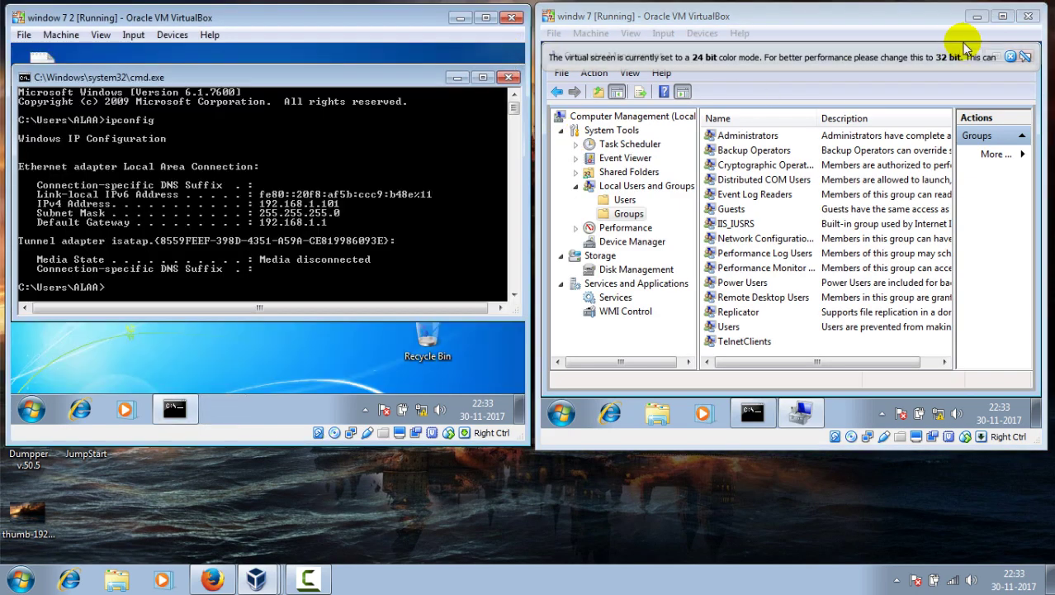
{"action": "left_click", "coordinate": [1025, 57]}
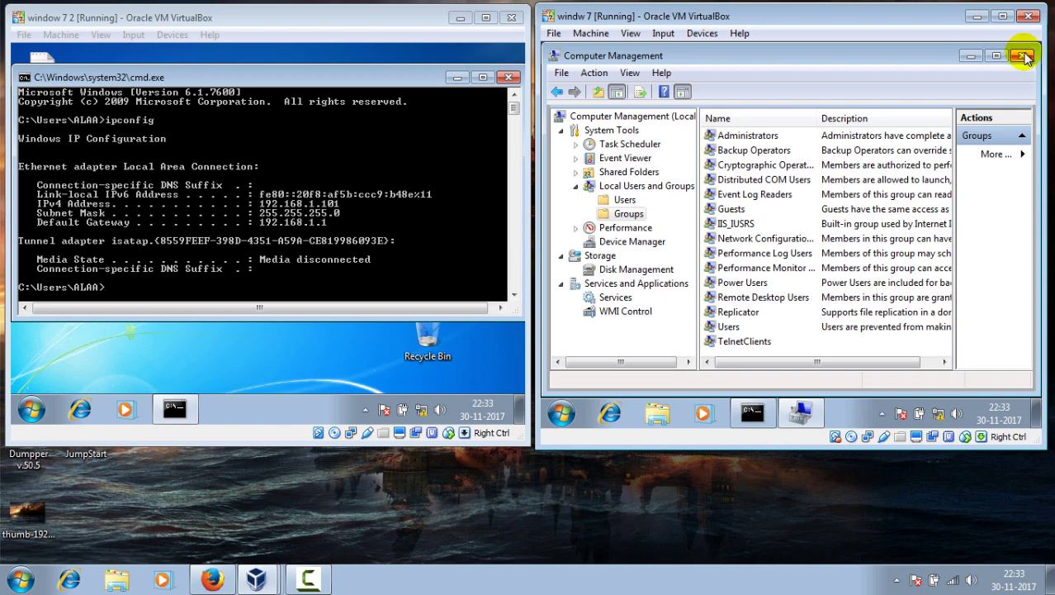
{"action": "left_click", "coordinate": [1022, 55]}
Enlarge the command prompt on the window 7 2 machine and start the Telnet client with the command telnet.
{"action": "left_click", "coordinate": [268, 283]}
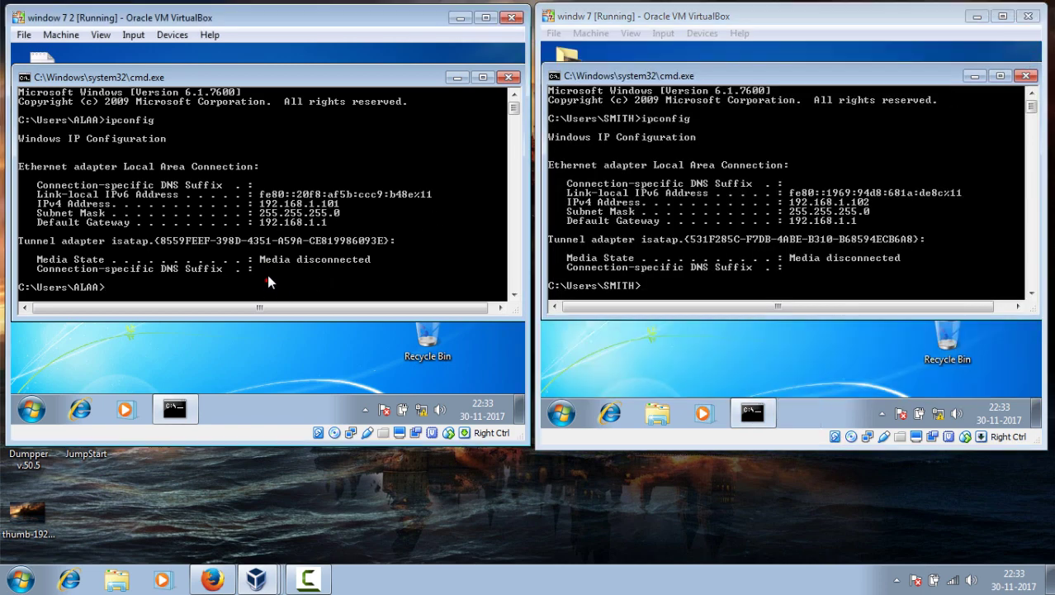
{"action": "double_click", "coordinate": [495, 313]}
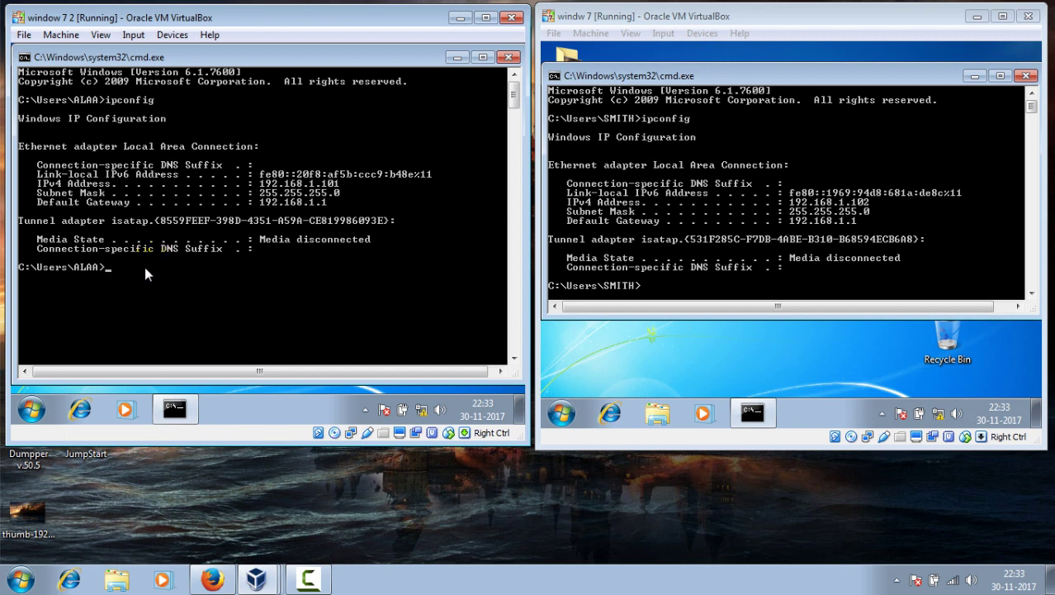
{"action": "type", "text": "telnet"}
{"action": "key", "text": "Return"}
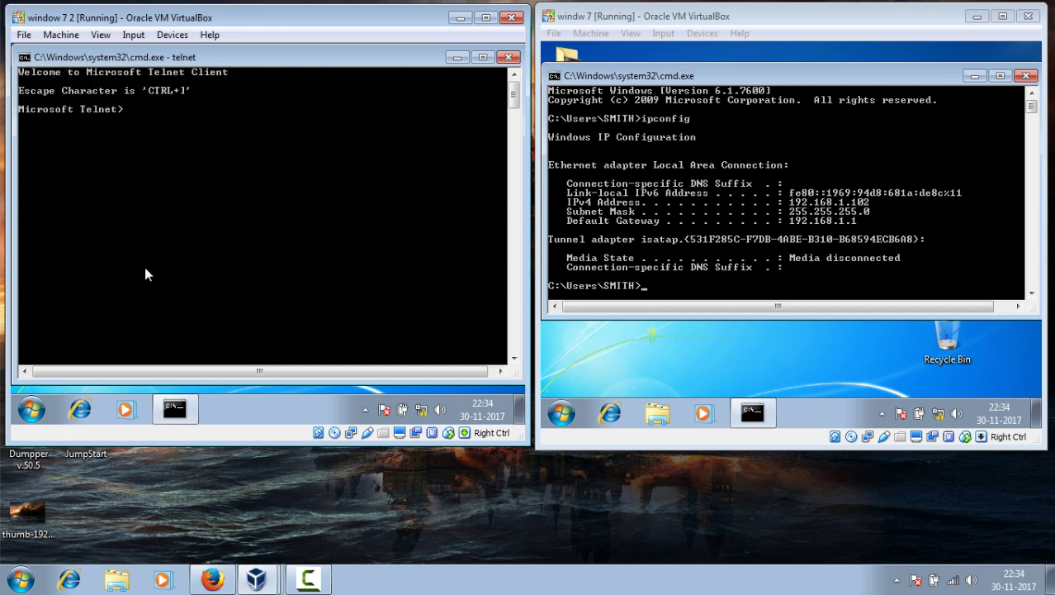
Open a Telnet connection to 192.168.1.102 with the open command and agree to send the password information.
{"action": "type", "text": "open 192.168.1.102"}
{"action": "key", "text": "Return"}
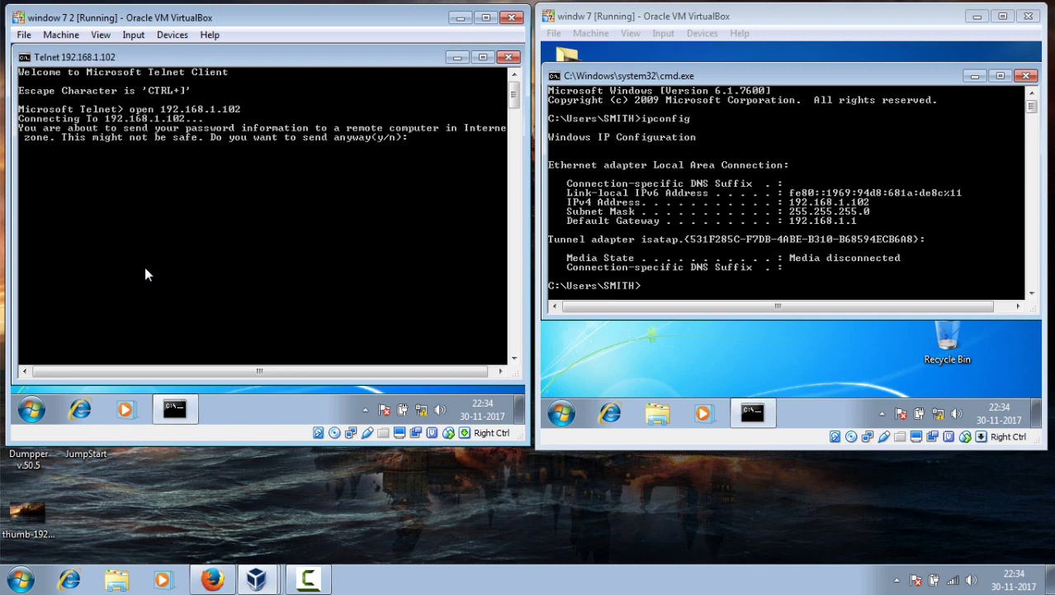
{"action": "type", "text": "y"}
{"action": "key", "text": "Return"}
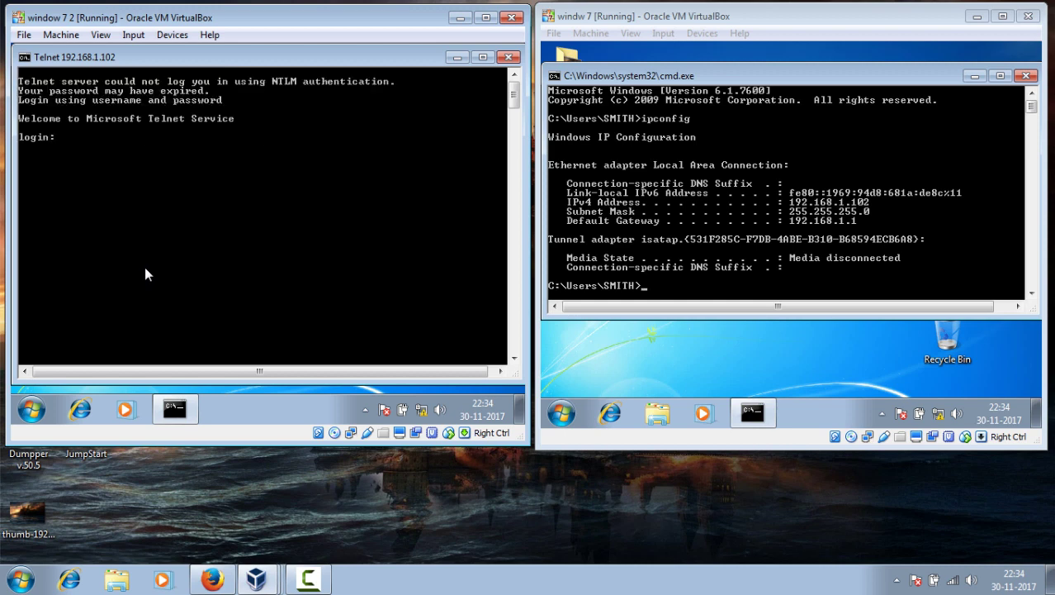
Log in to the Telnet server with the remote user account's username and its account password.
{"action": "type", "text": "SMITH"}
{"action": "key", "text": "Return"}
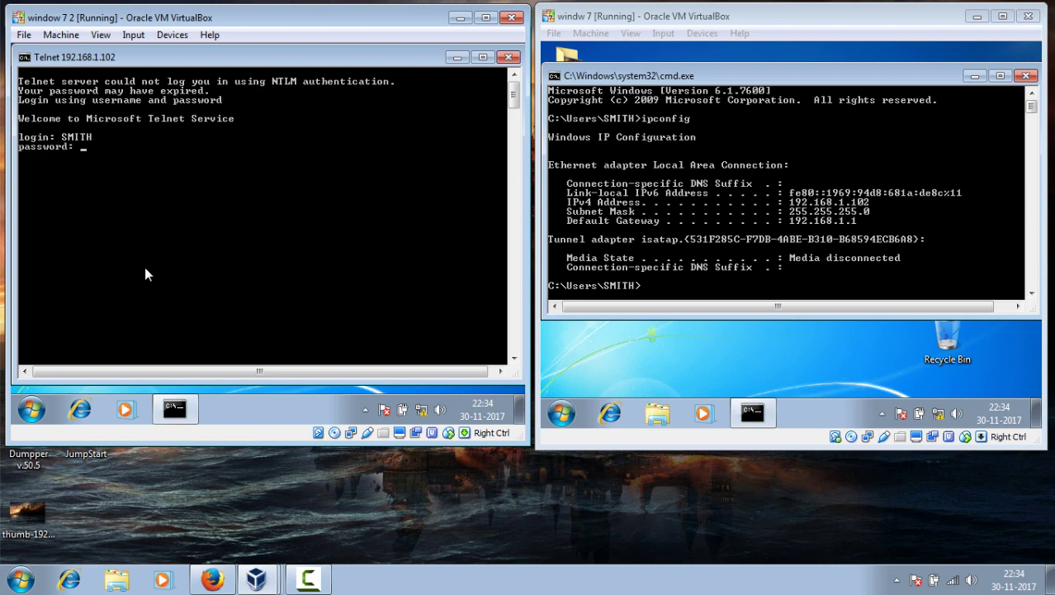
{"action": "key", "text": "Return"}
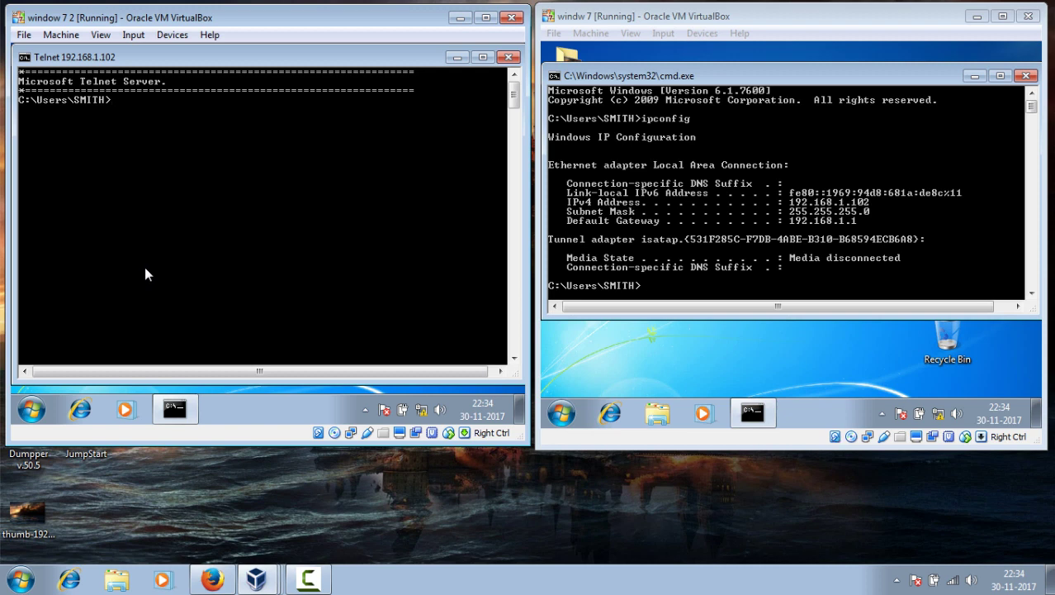
Change to the root of the remote C: drive with cd\ and list its contents with dir.
{"action": "type", "text": "cd\\"}
{"action": "key", "text": "Return"}
{"action": "type", "text": "dir"}
{"action": "key", "text": "Return"}
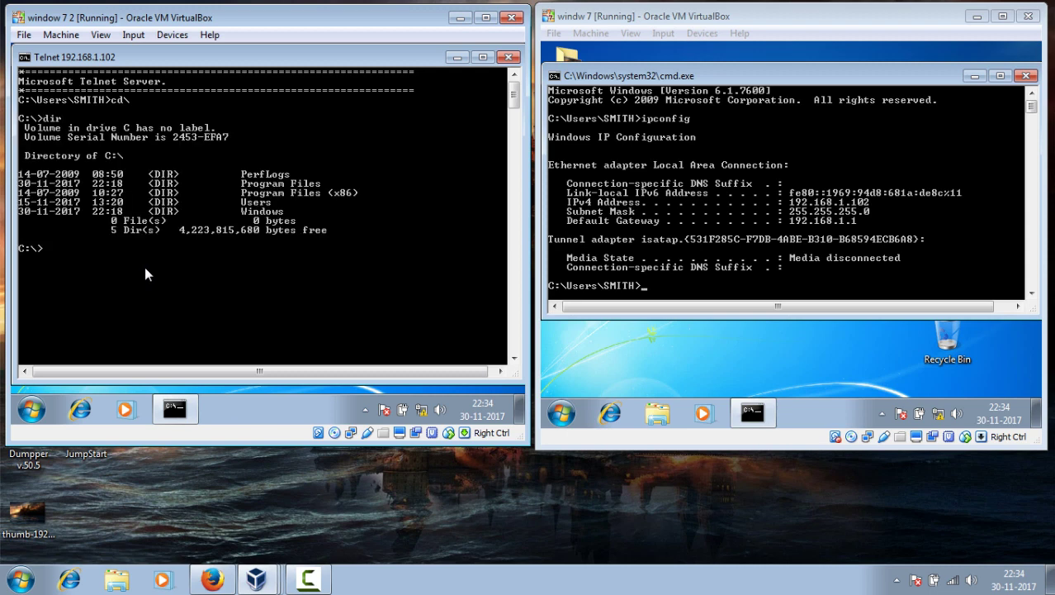
Begin a cd command at the C:\ prompt of the Telnet session to change the directory.
{"action": "type", "text": "cd"}
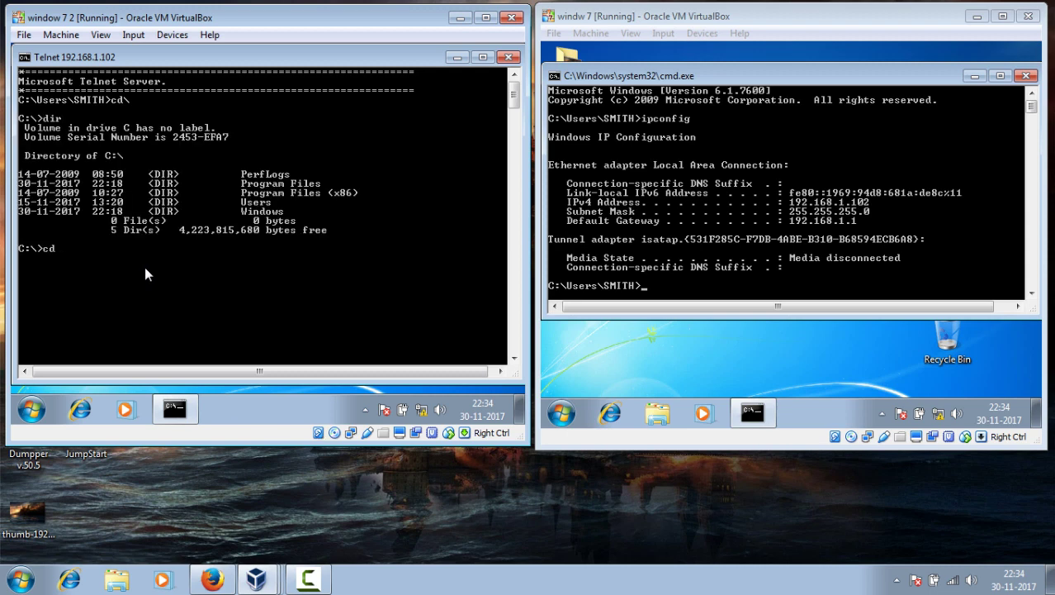